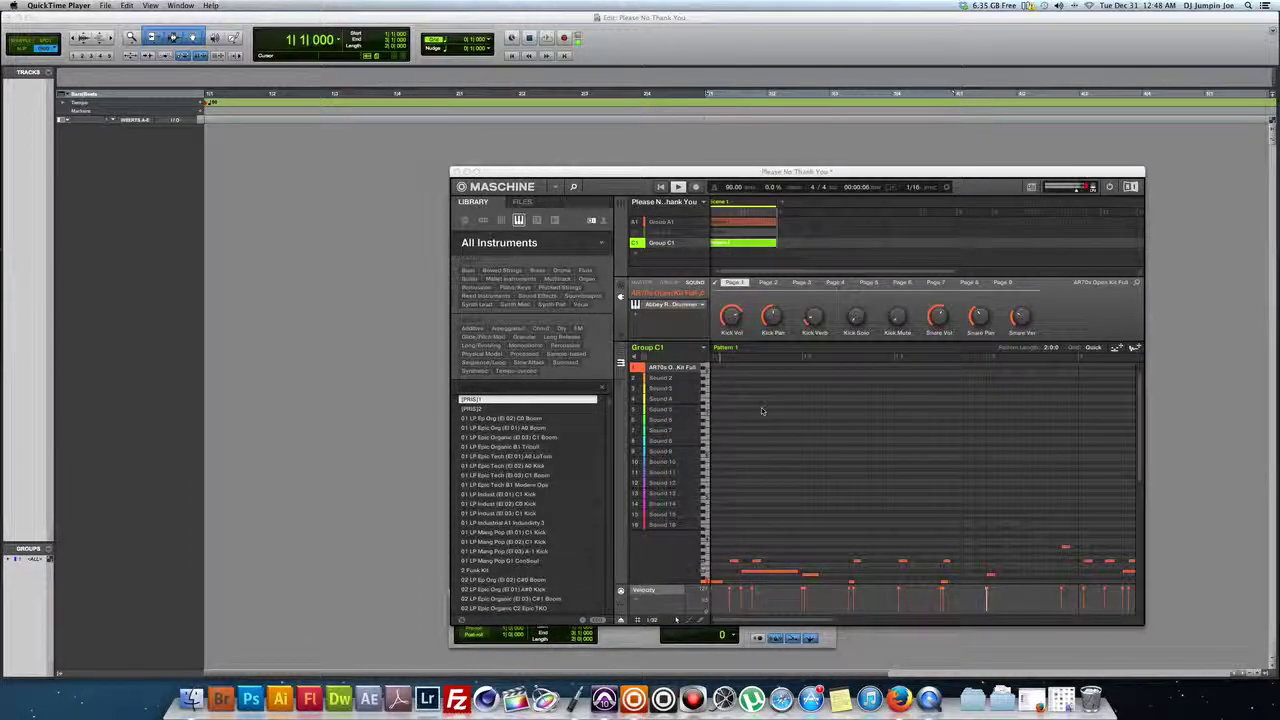
Solo the kick in Group C1's Abbey Road 70s Drummer and export the pattern audio to a new Pro Tools track, trimmed to two bars.
key(space)
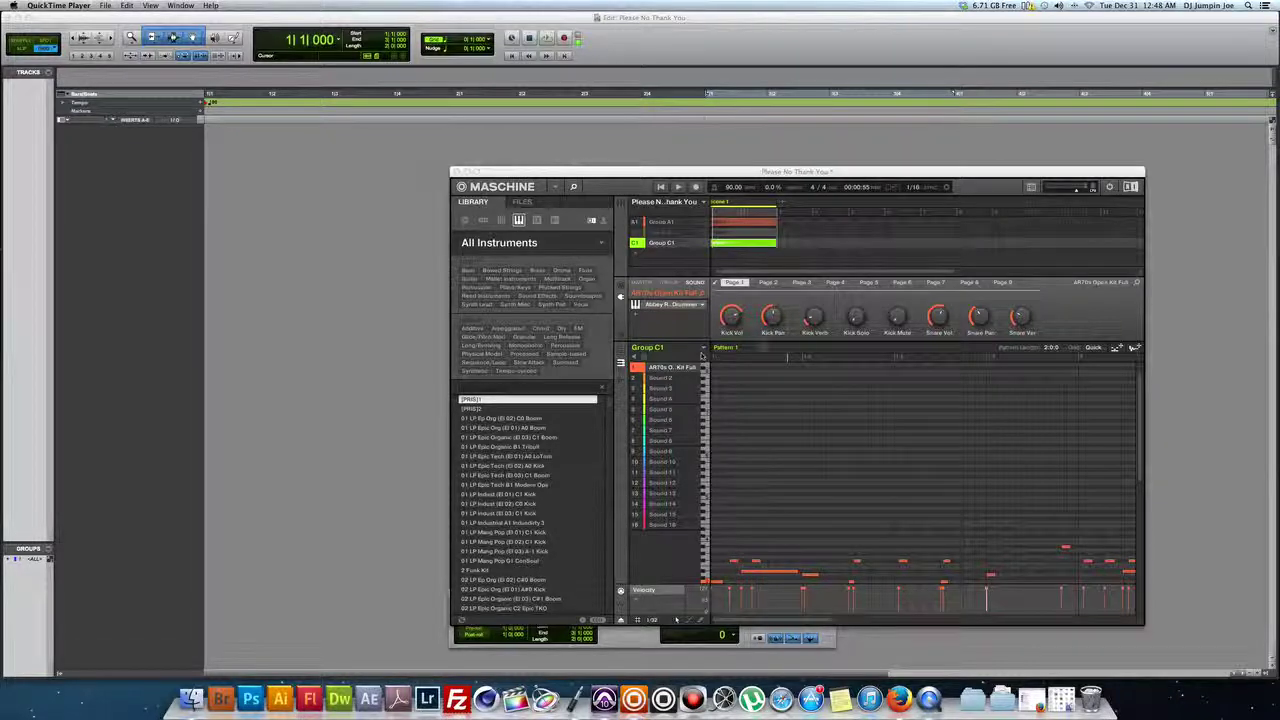
click(741, 334)
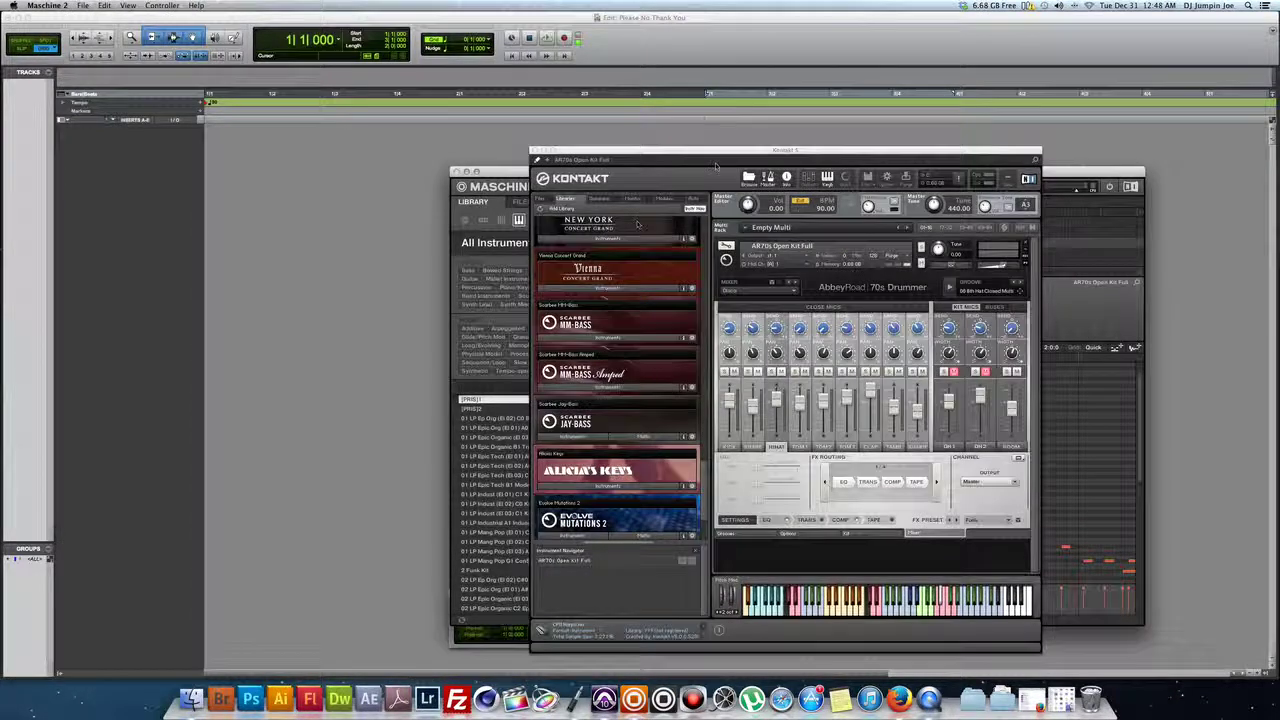
drag(597, 150, 852, 172)
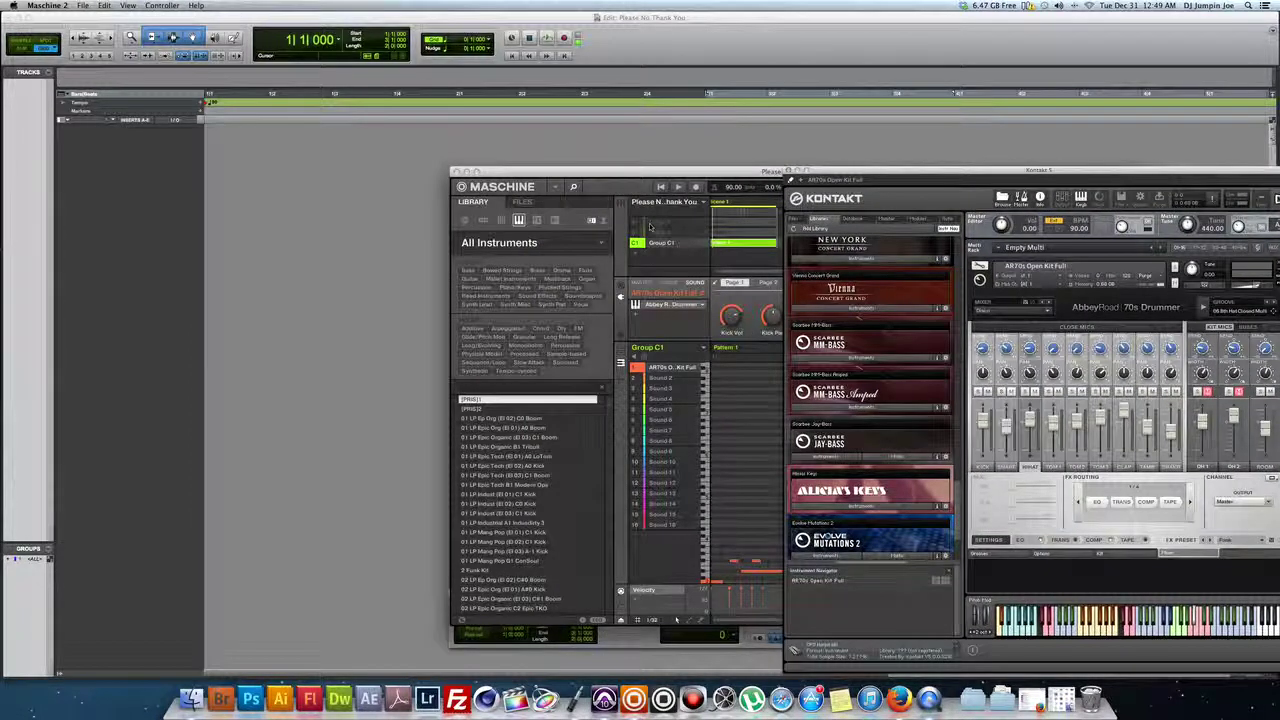
drag(846, 171, 576, 141)
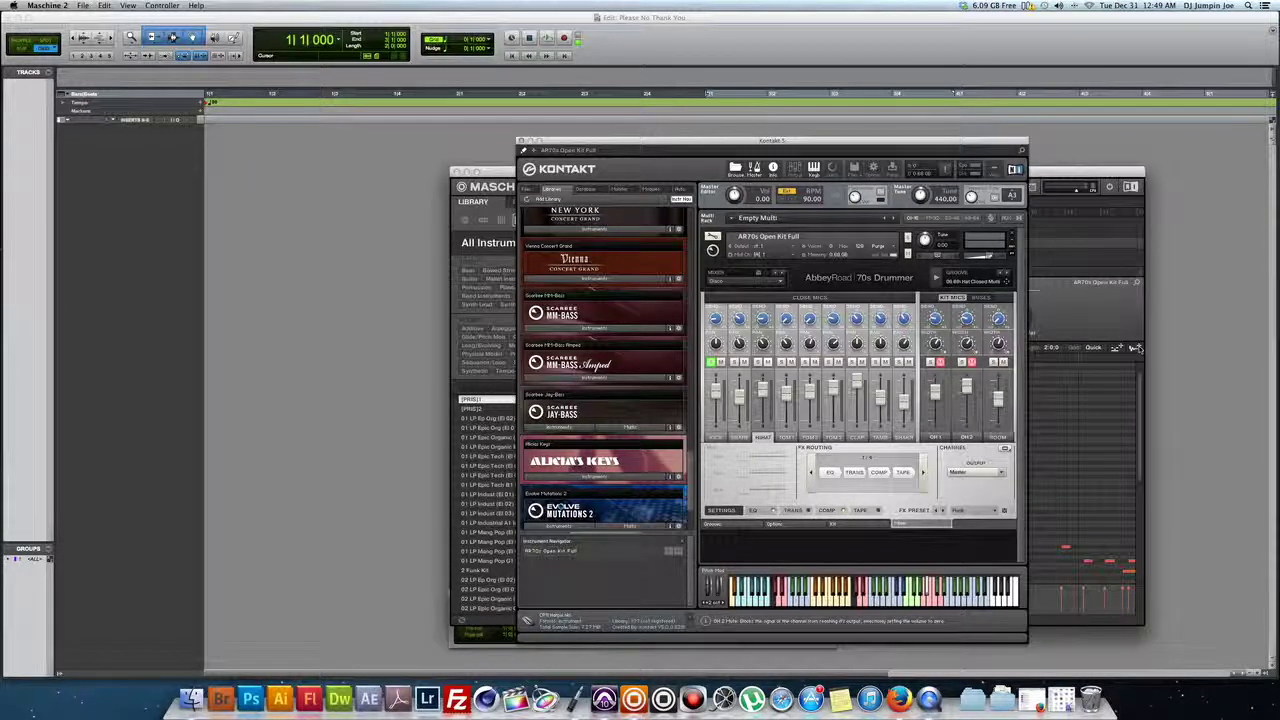
drag(1135, 347, 229, 147)
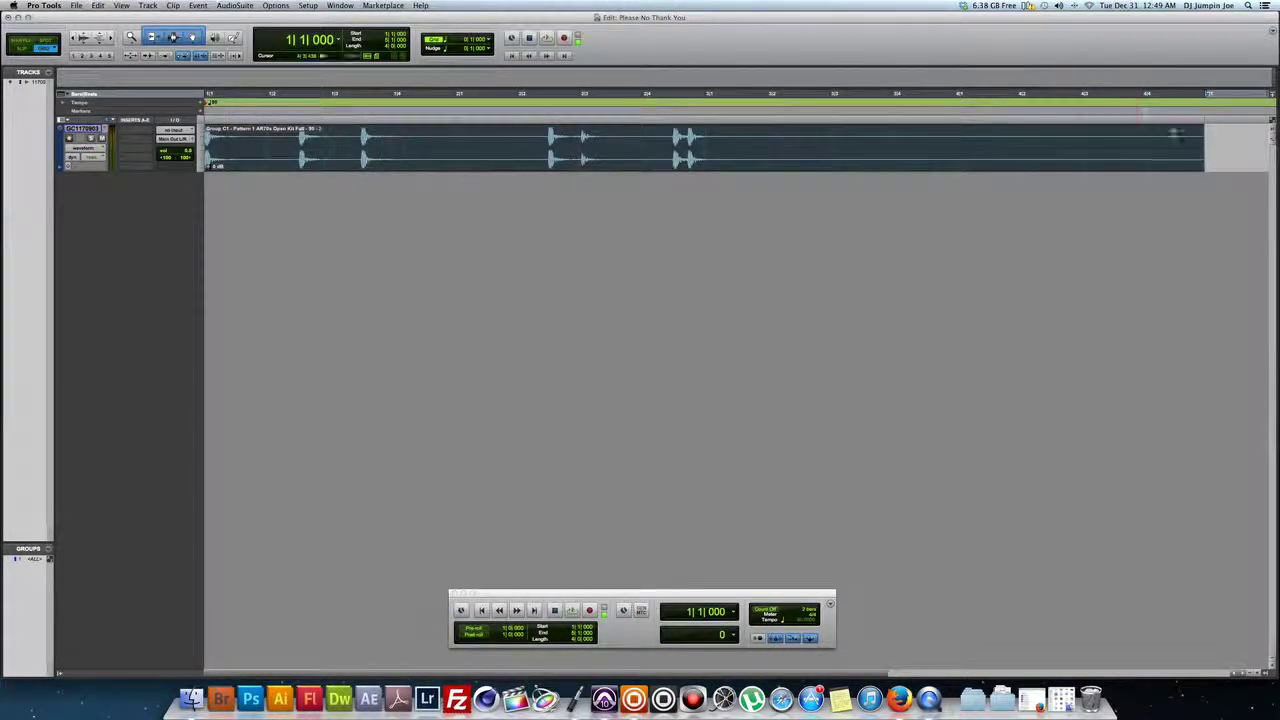
drag(1203, 142, 712, 140)
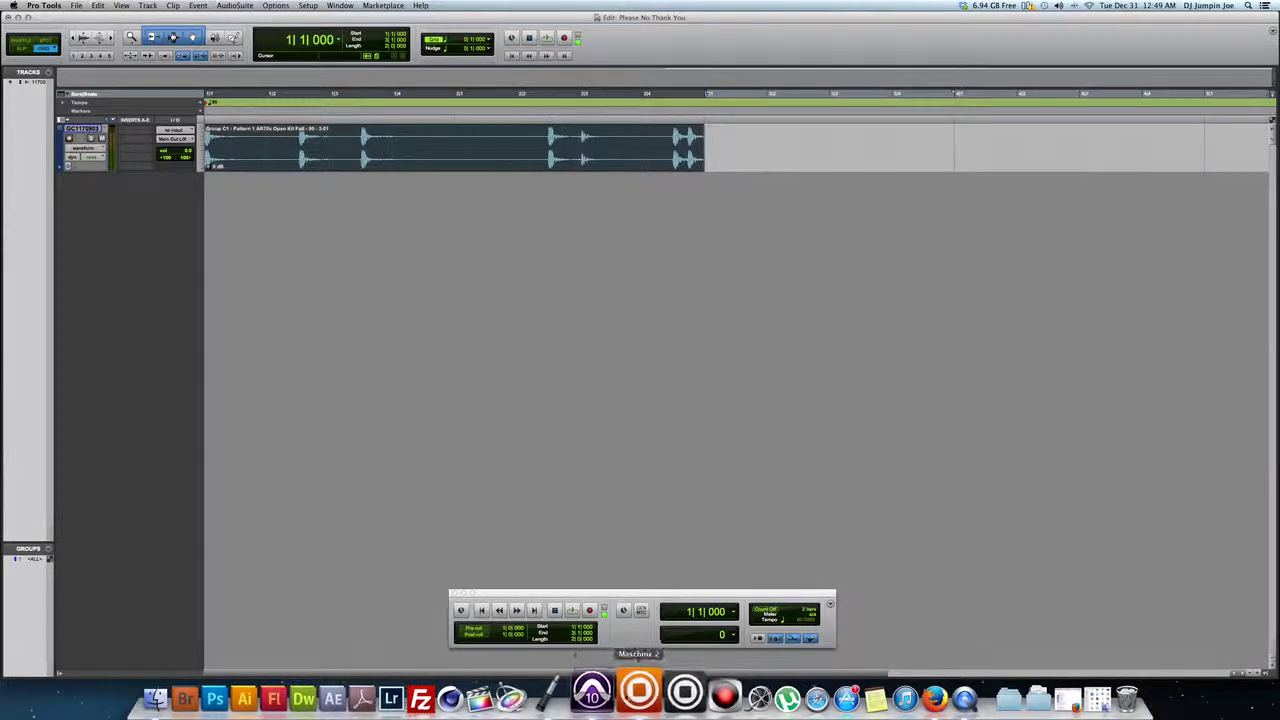
Back in Maschine, solo the snare and export the Group C1 pattern audio to a second Pro Tools track, trimmed to two bars.
click(634, 698)
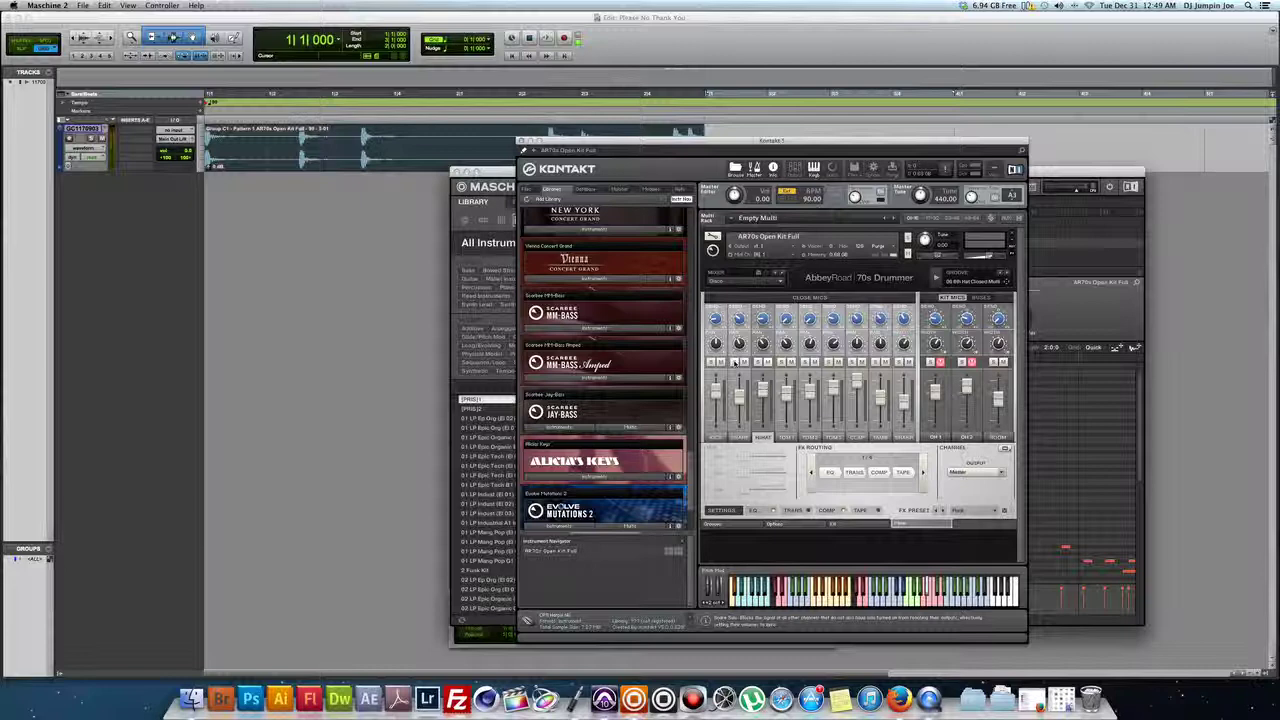
click(735, 362)
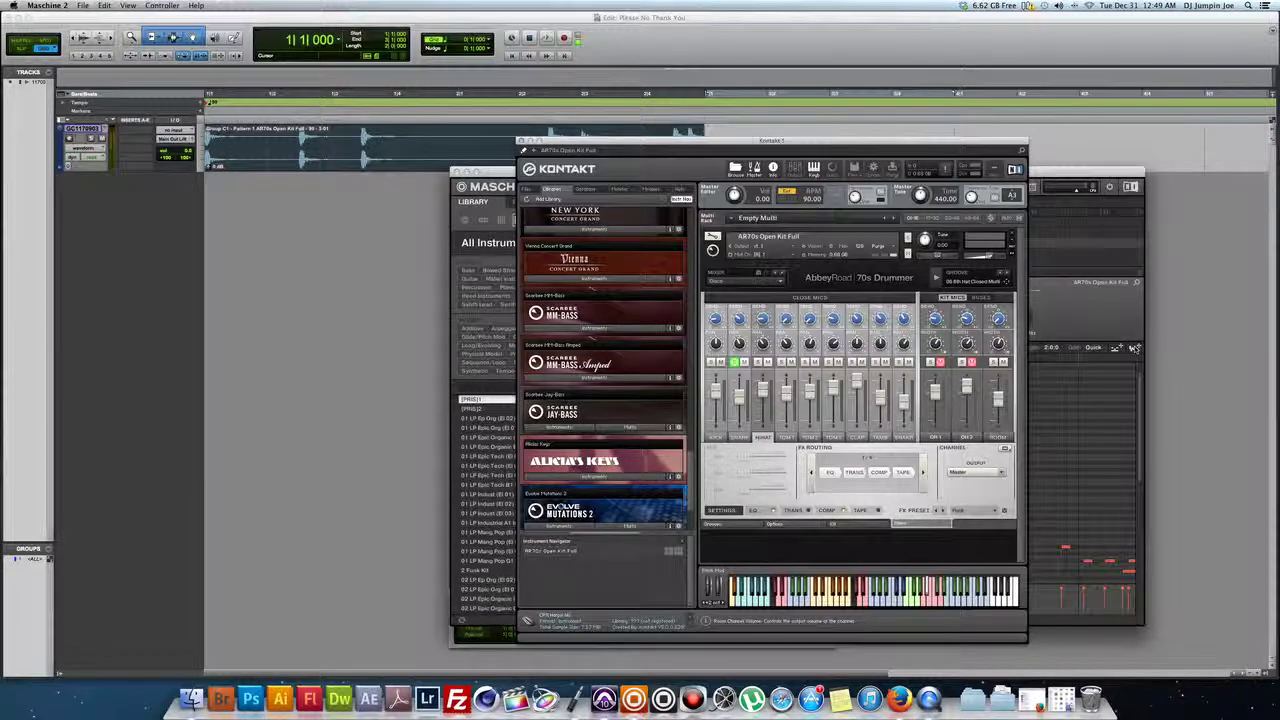
drag(1134, 348, 250, 194)
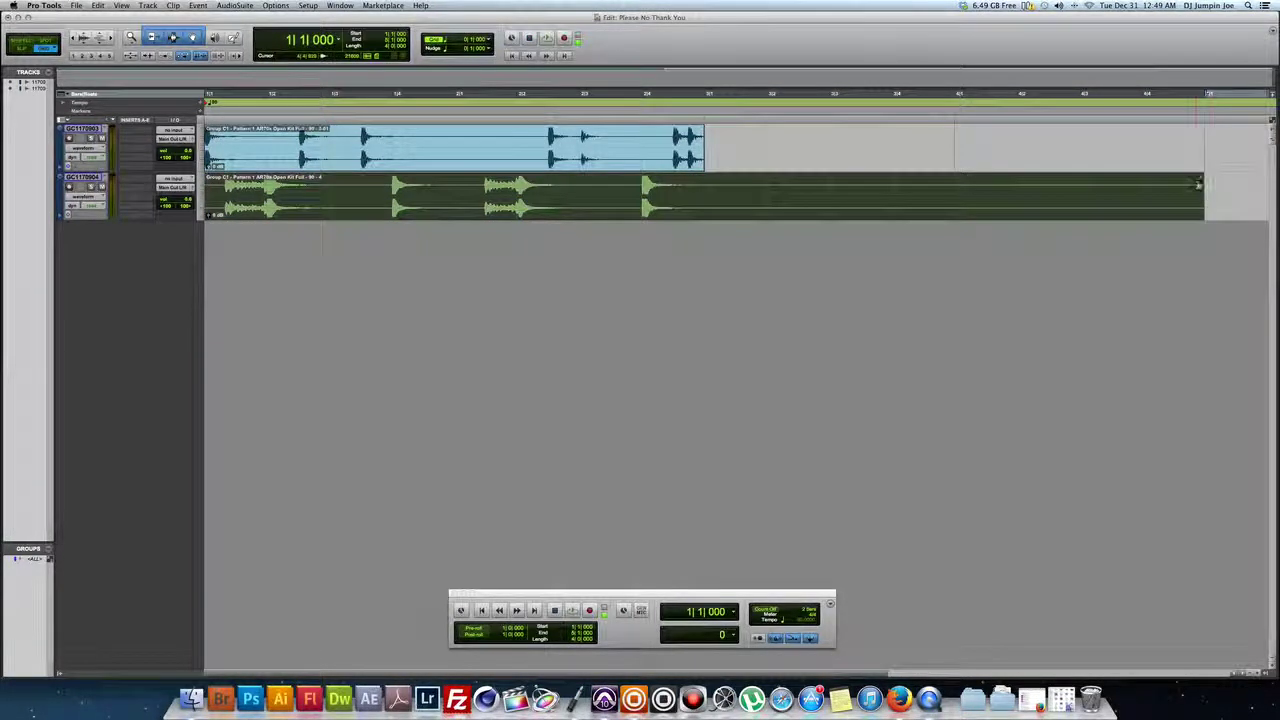
drag(1203, 184, 704, 187)
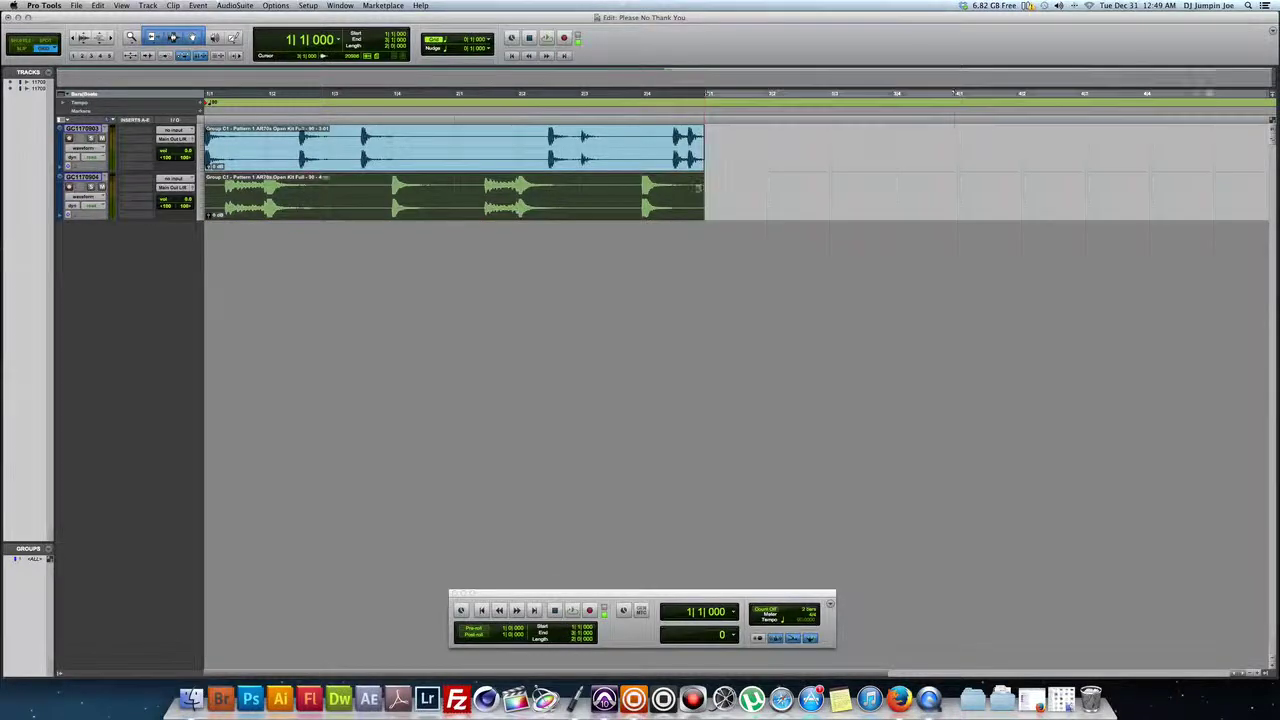
Back in Maschine, solo only the hi-hat and export the Group C1 pattern audio to a third Pro Tools track, trimmed to two bars.
click(638, 688)
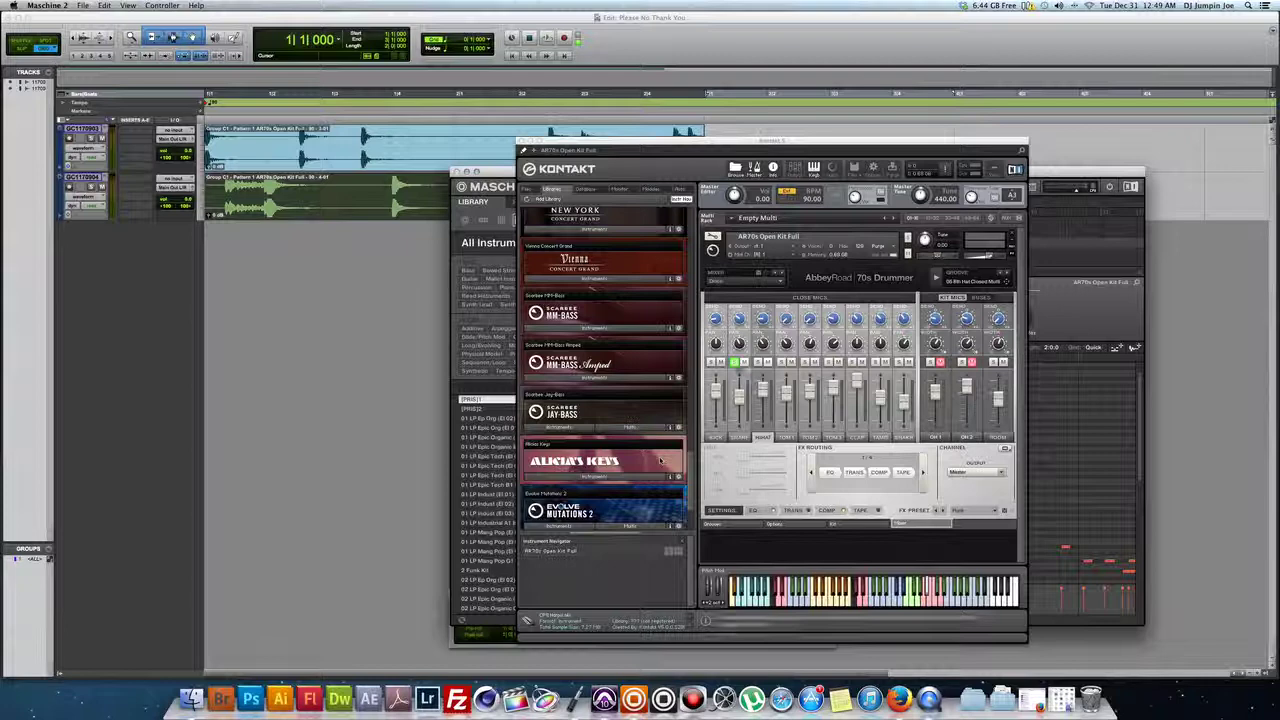
click(736, 362)
click(758, 362)
click(735, 362)
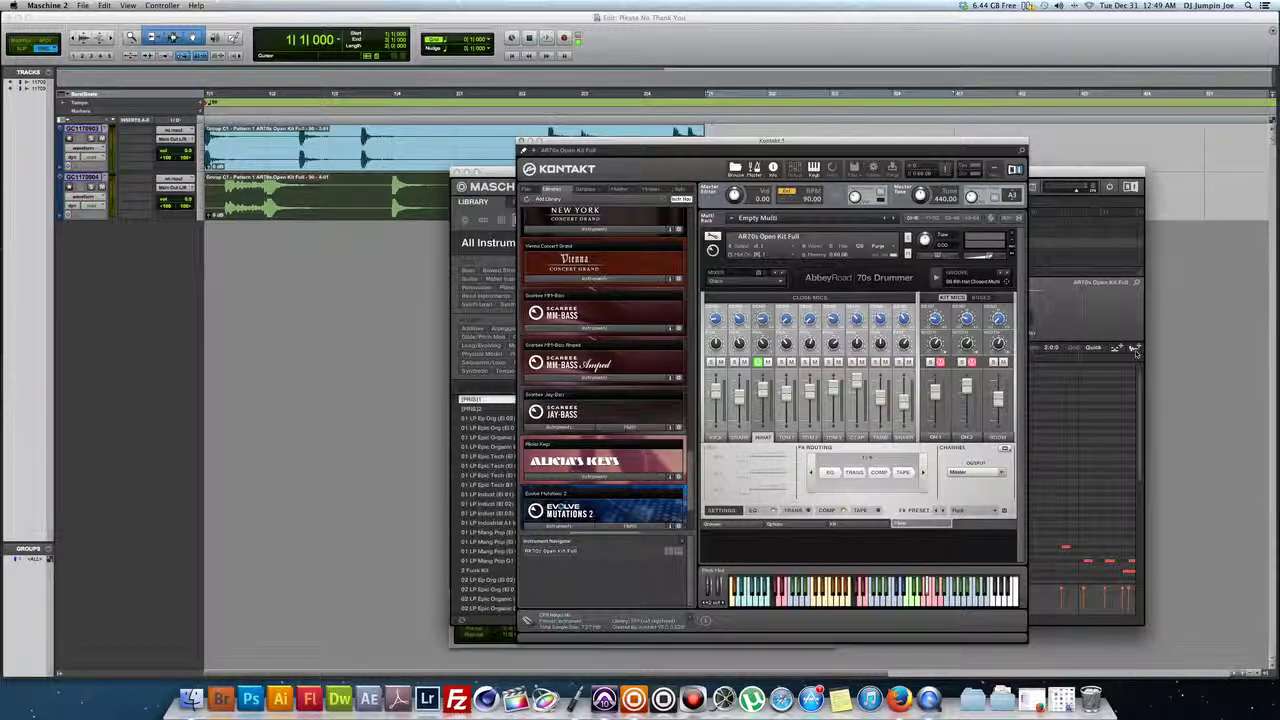
drag(1135, 350, 242, 247)
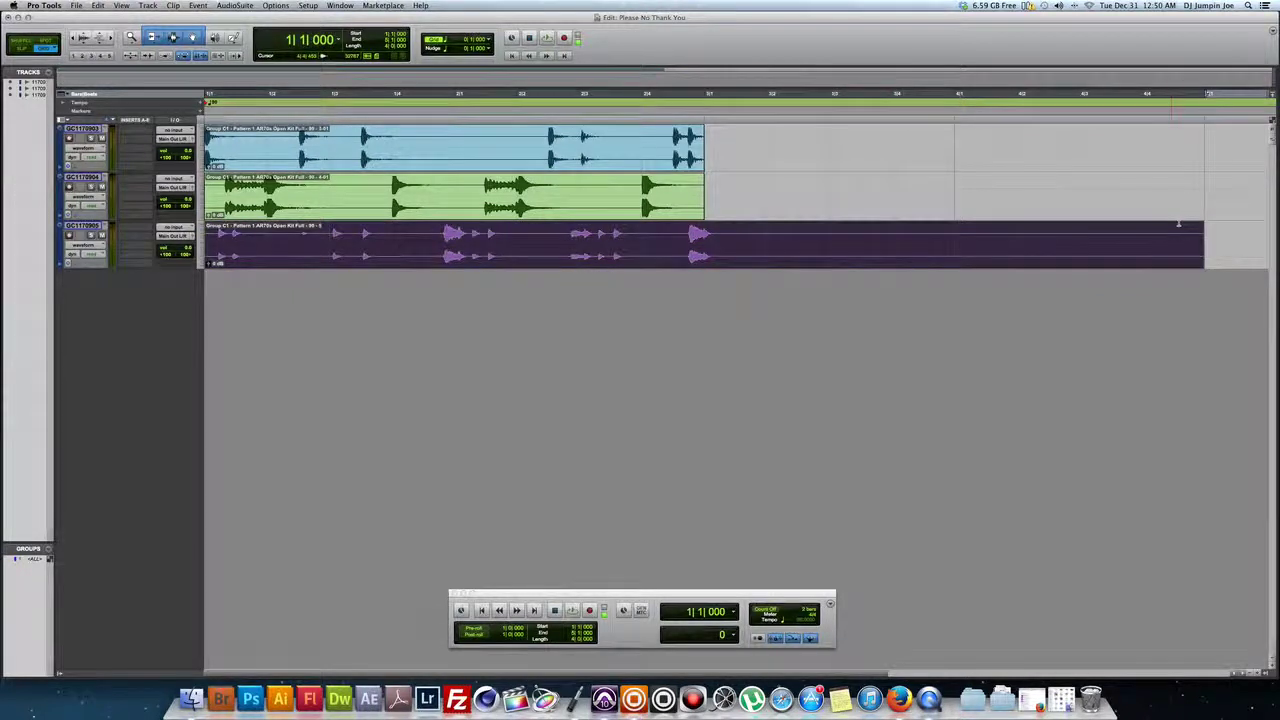
drag(1198, 235, 704, 236)
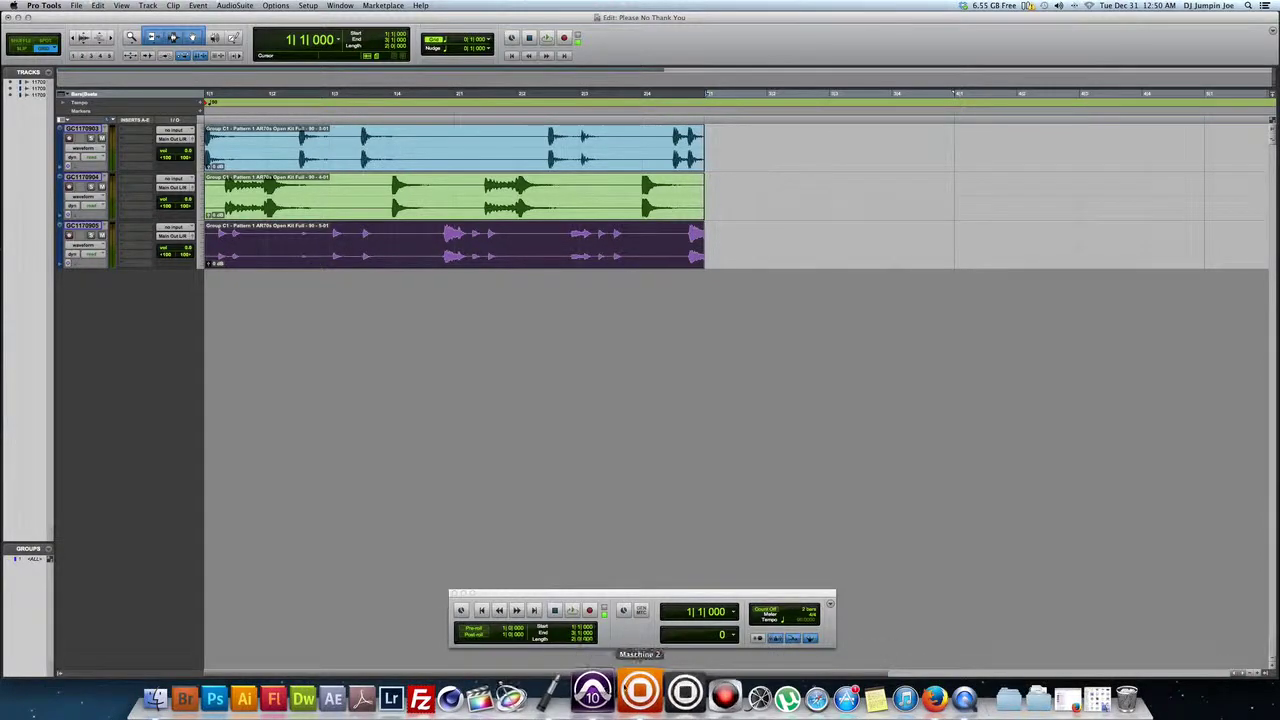
Switch to Maschine, clear the hi-hat solo, close the drummer's Kontakt window and select only Group A1.
click(651, 692)
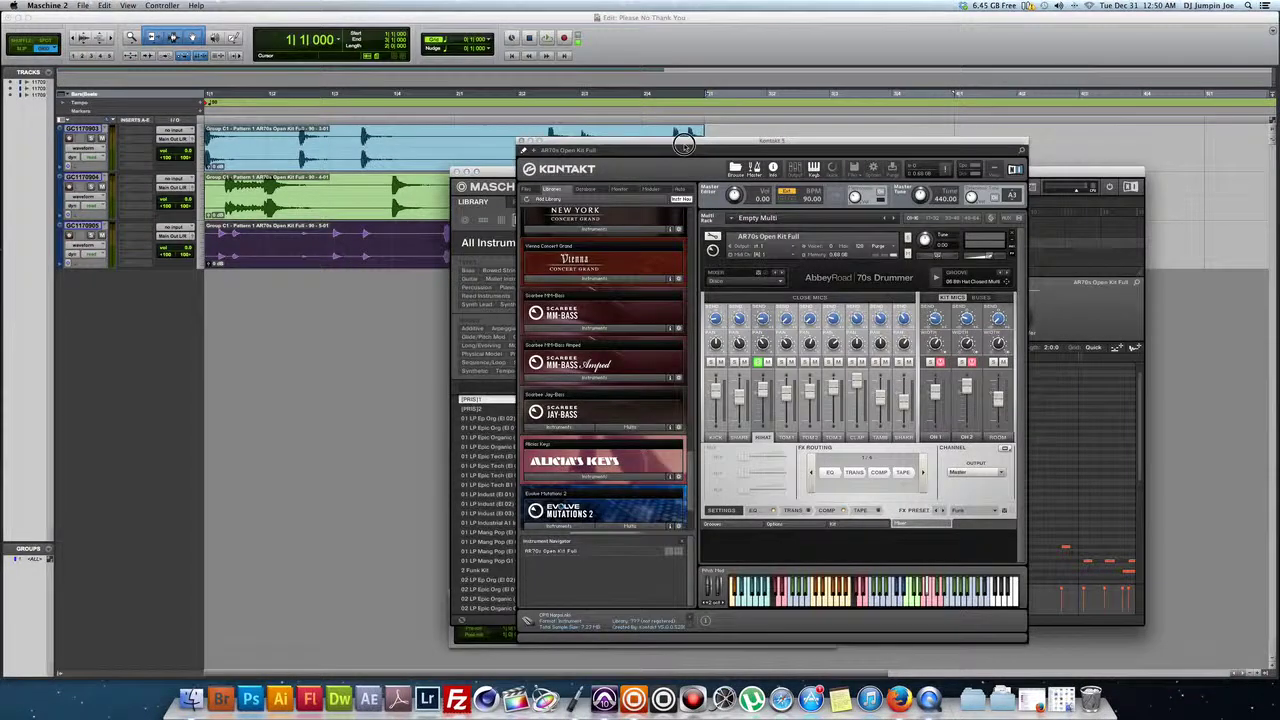
drag(688, 140, 746, 129)
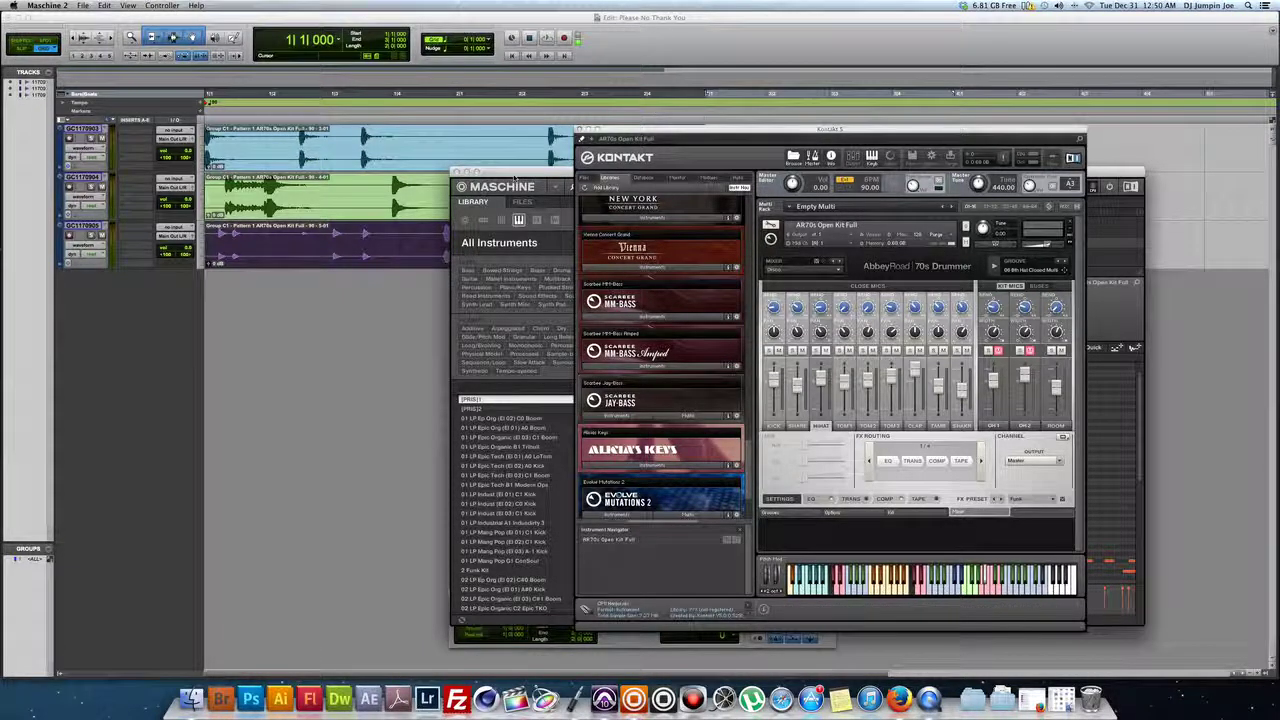
click(581, 131)
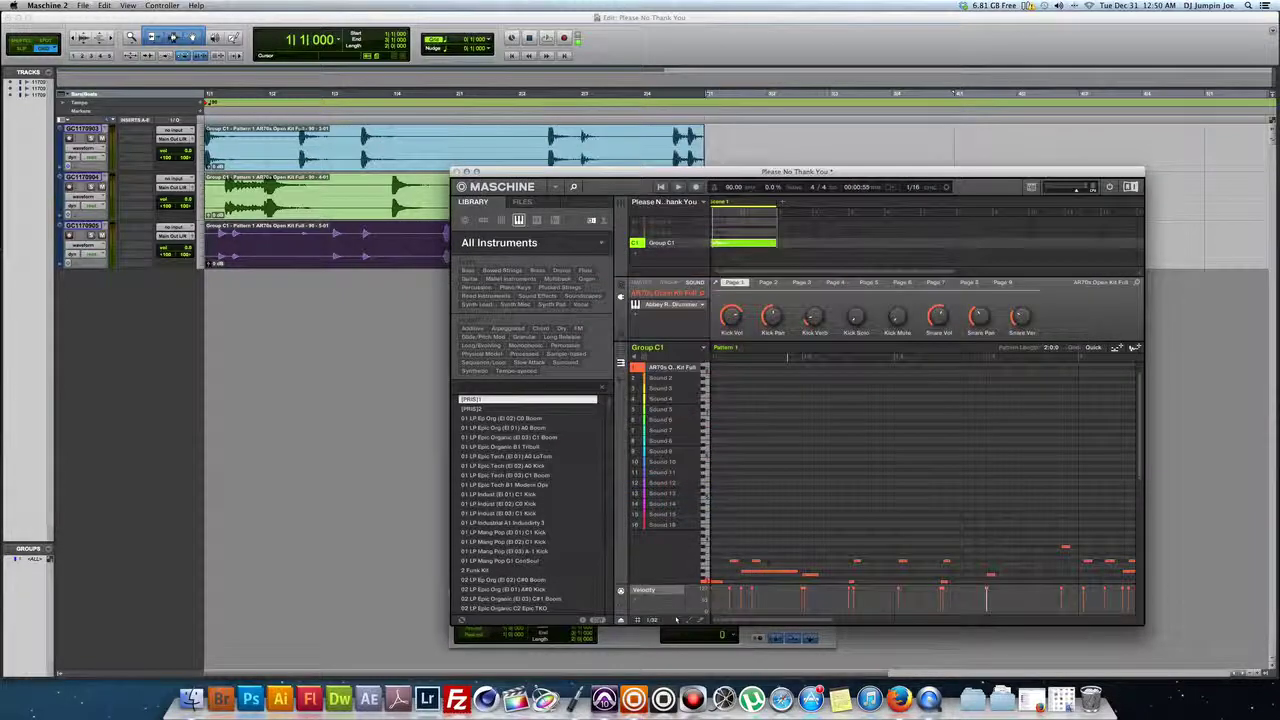
click(636, 243)
click(636, 222)
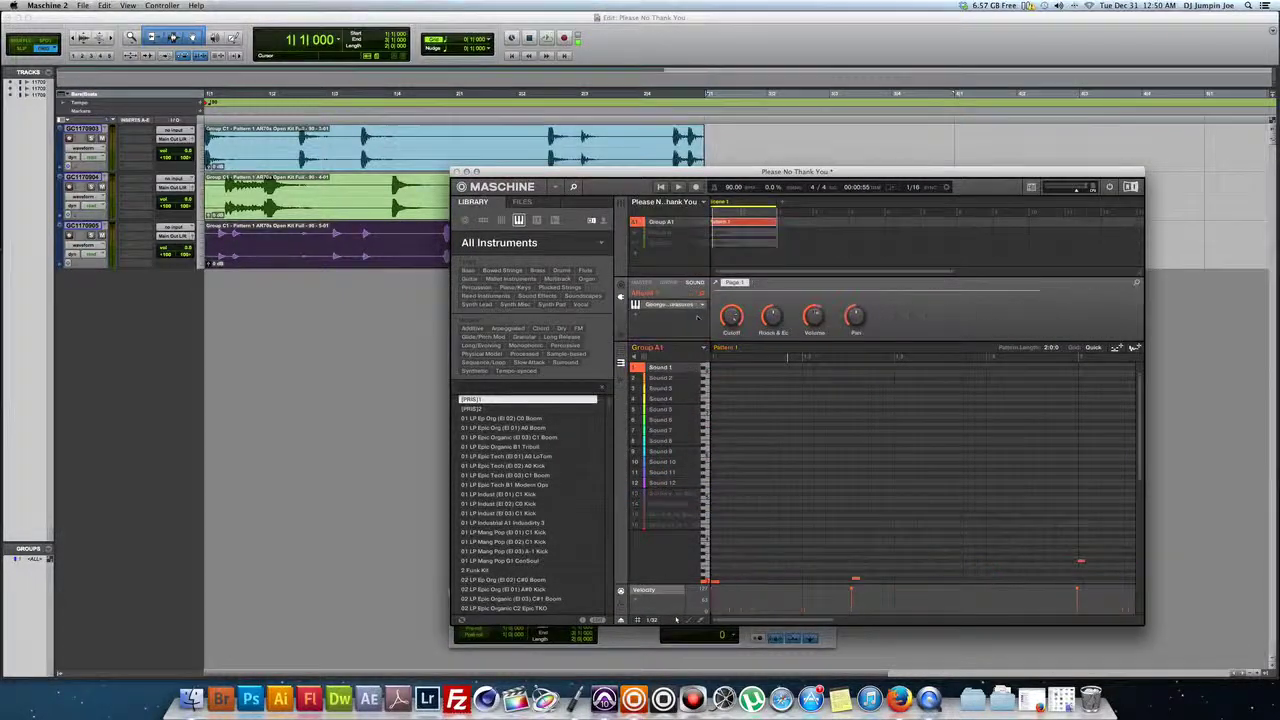
Inspect Group A1's George Duke Soul Treasures instrument in its Kontakt window during playback and close the window.
click(664, 308)
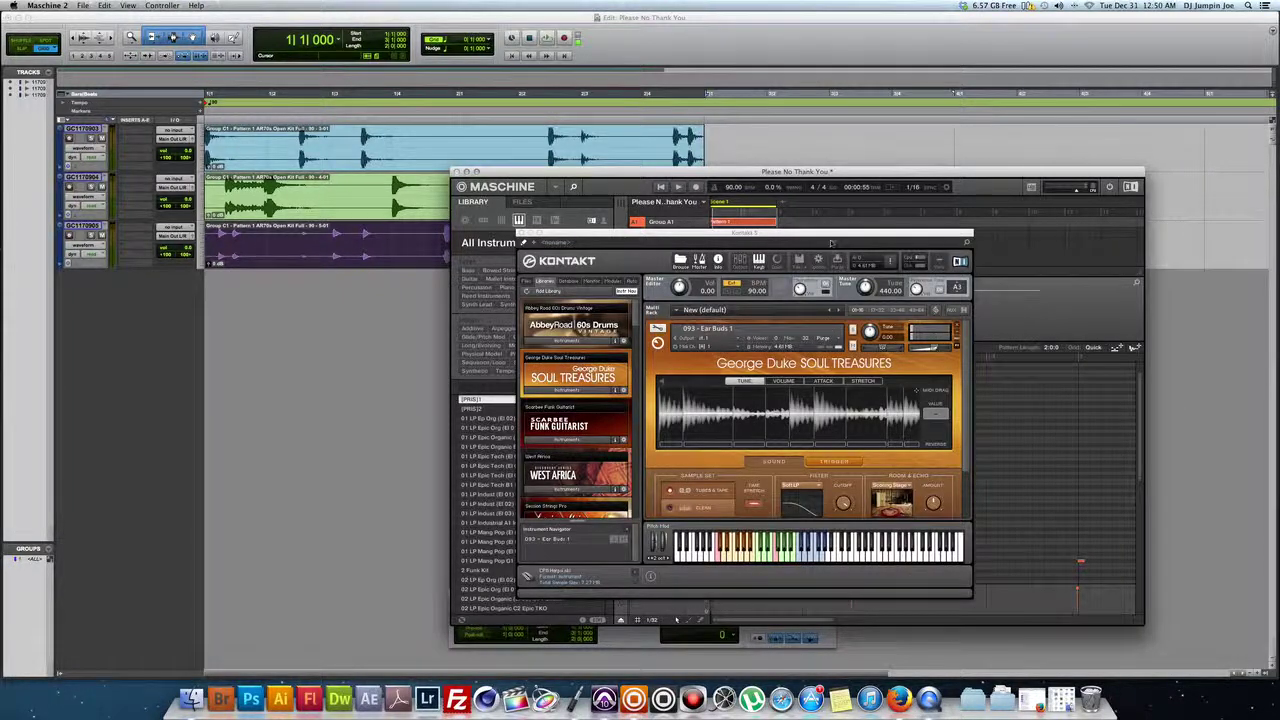
drag(831, 243, 979, 186)
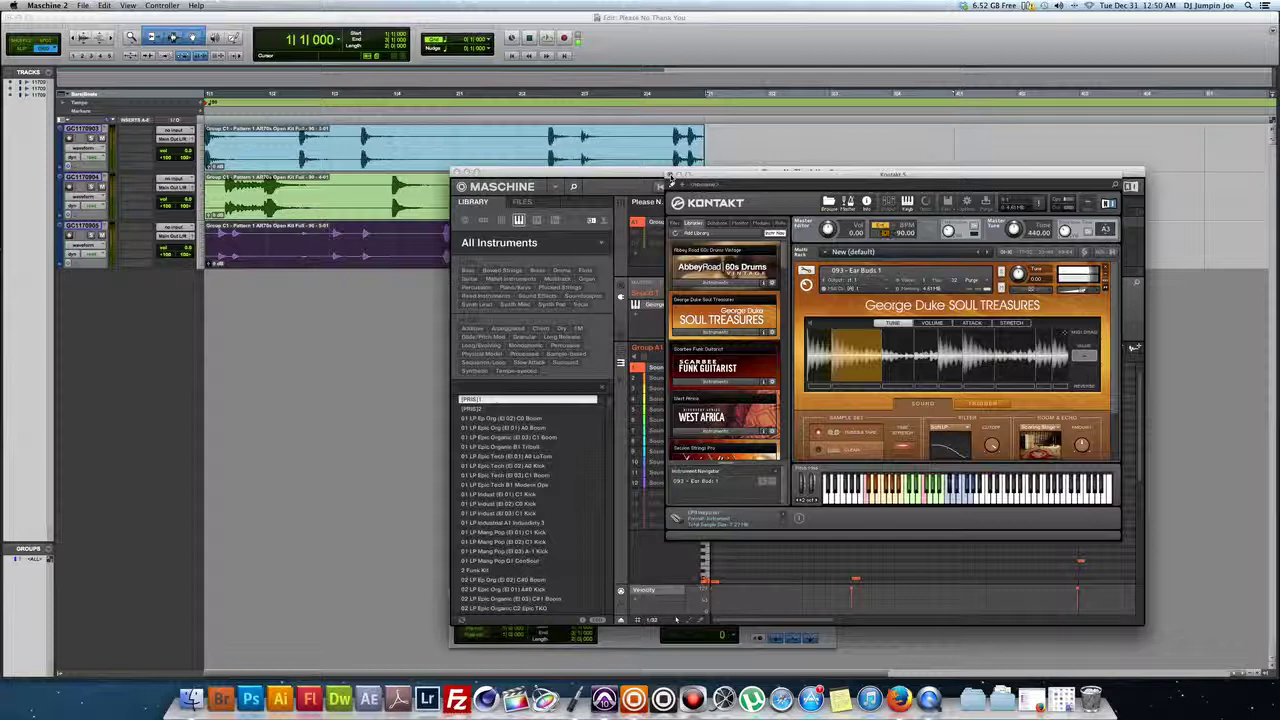
click(670, 175)
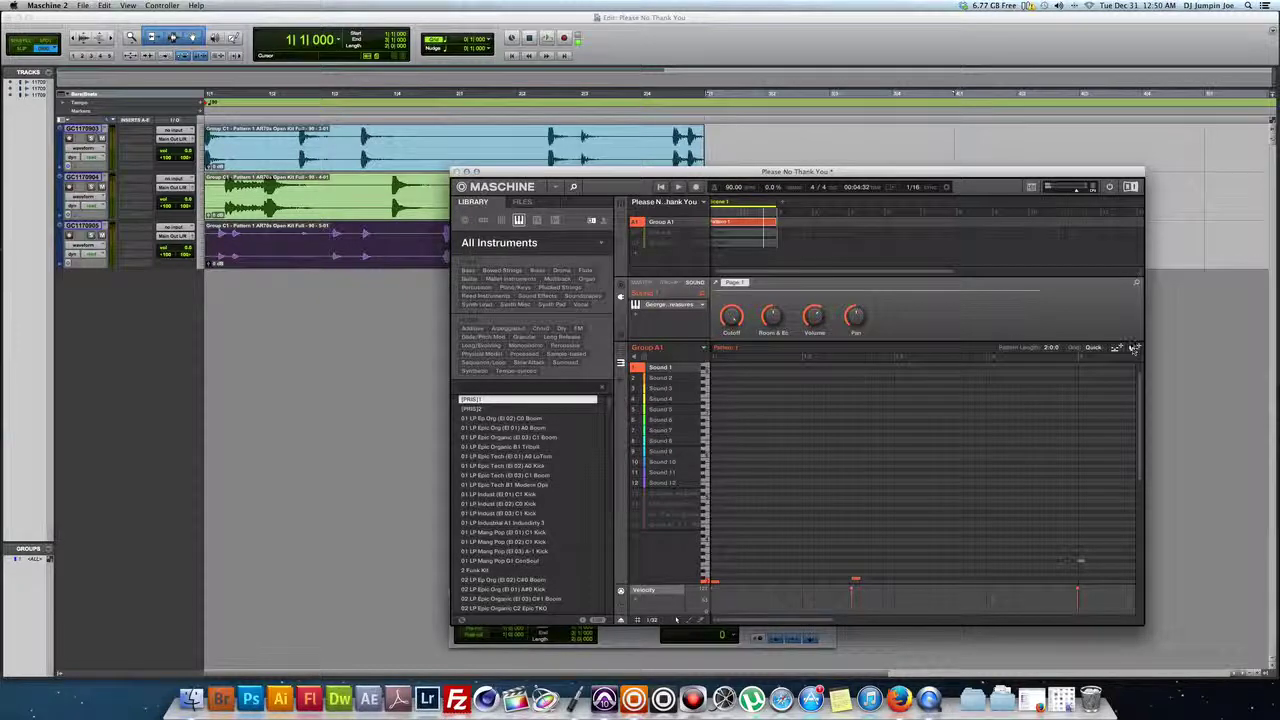
Export Group A1's Sound 1 pattern audio to a fourth Pro Tools track and trim the clip to two bars.
drag(1136, 348, 207, 289)
drag(1202, 287, 709, 289)
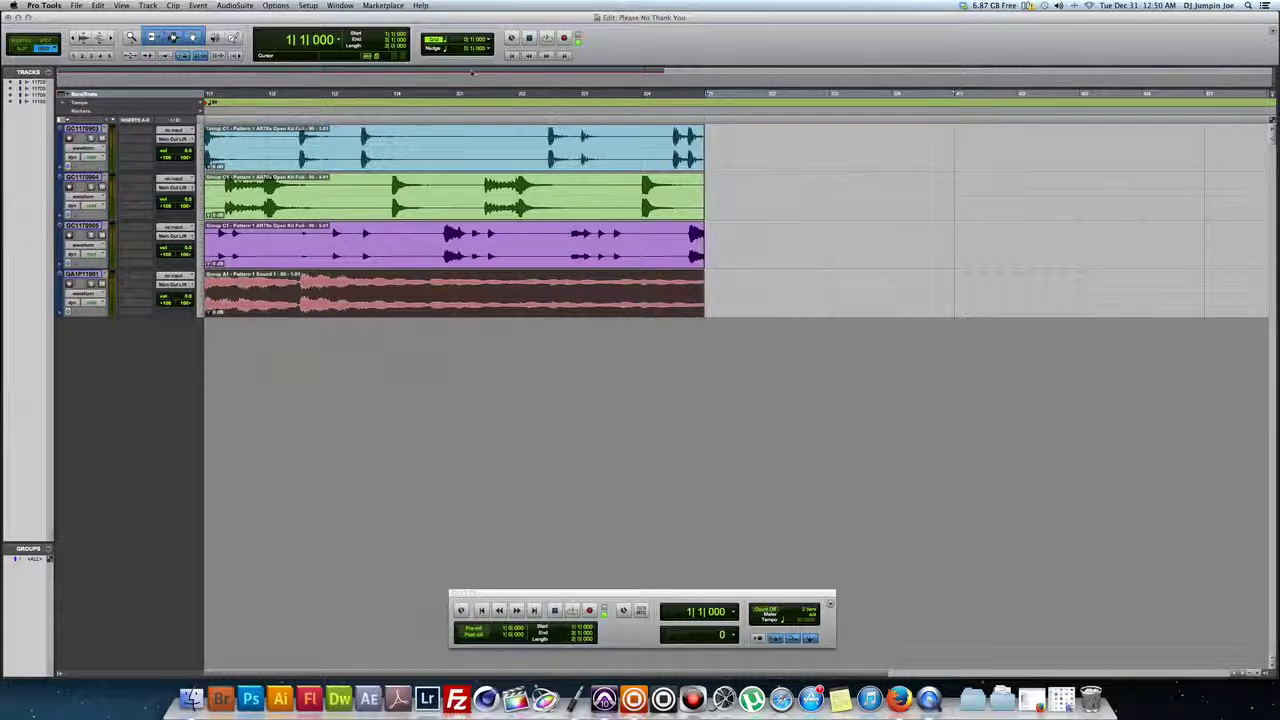
Rename the first audio track Kick and the second audio track Snare.
double_click(82, 129)
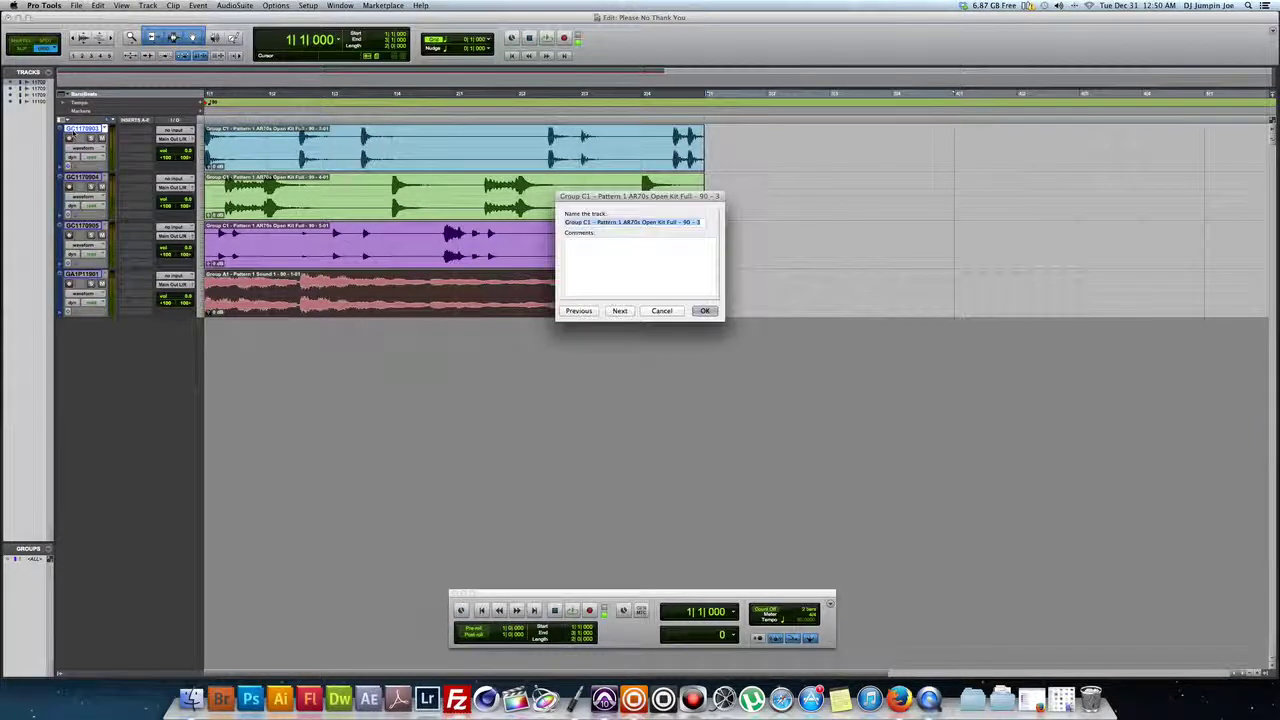
key(BackSpace)
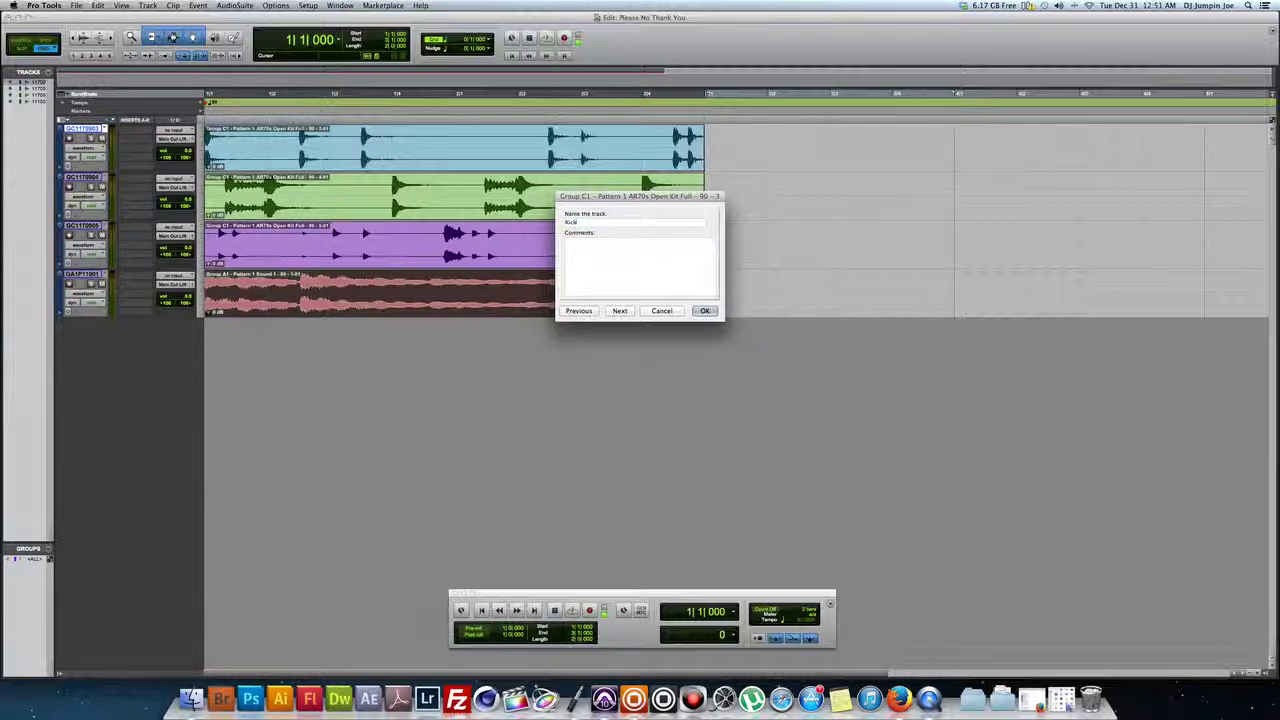
key(Return)
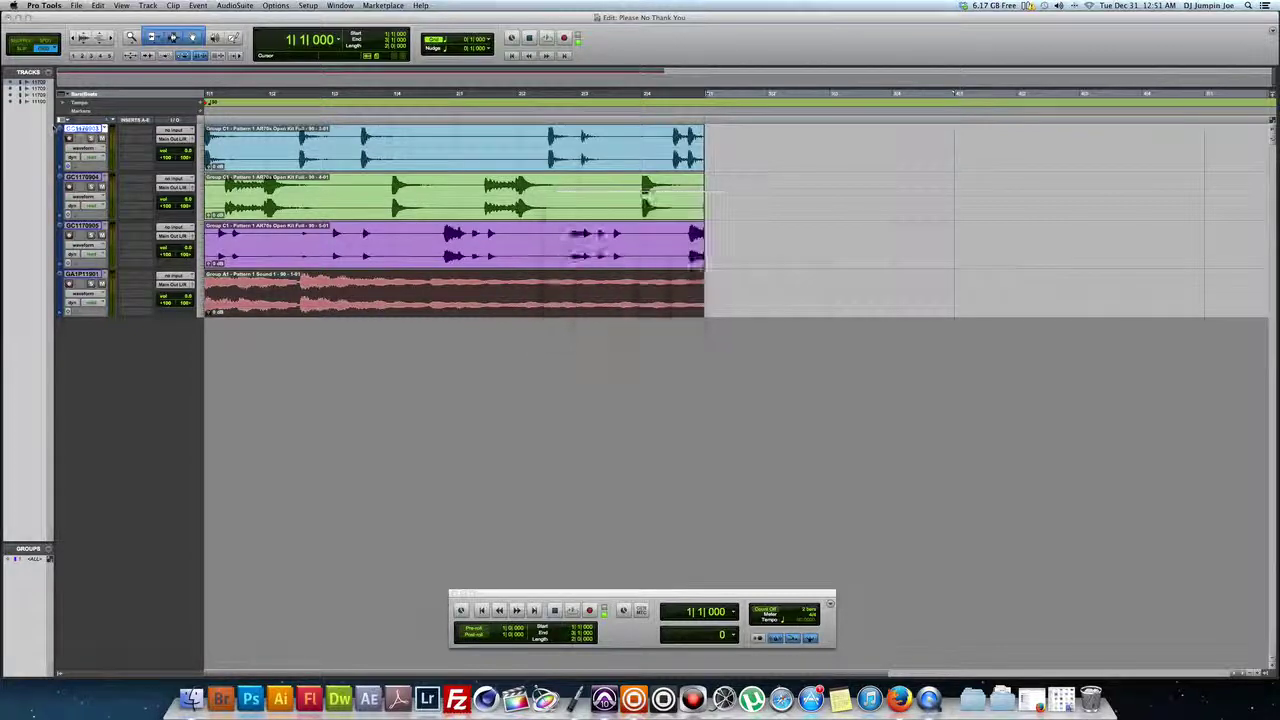
double_click(80, 179)
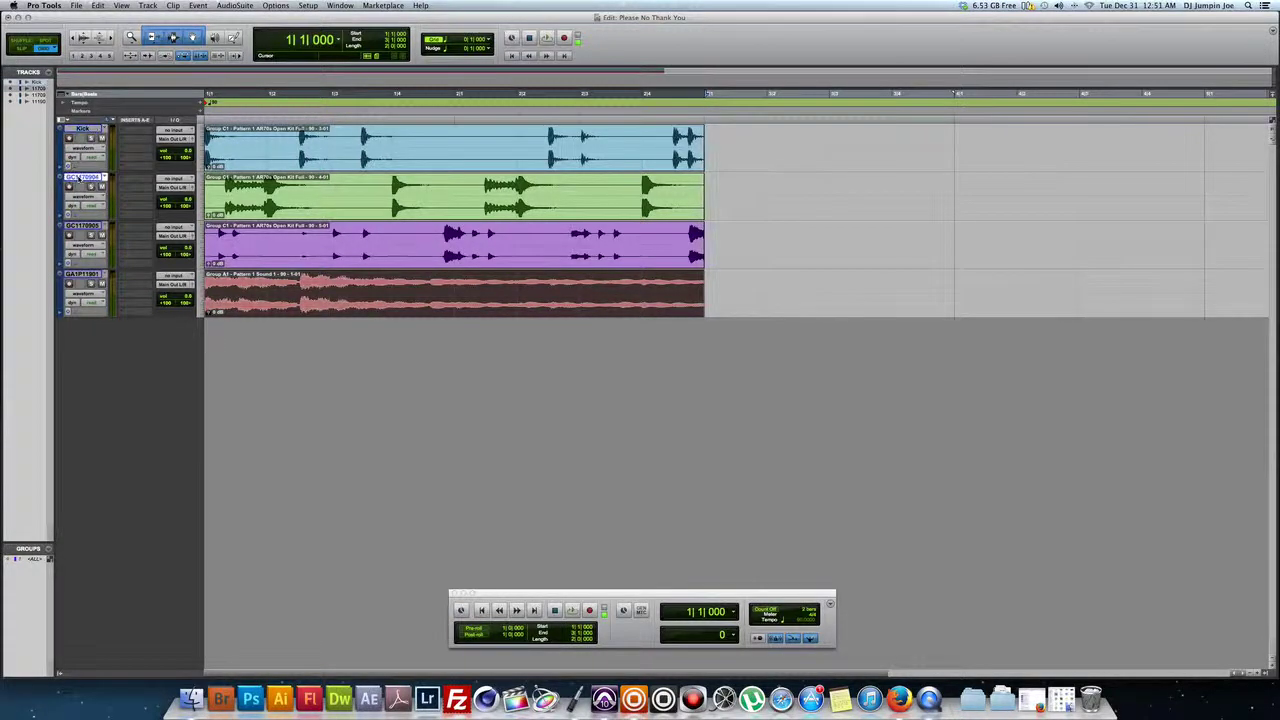
text(Snare)
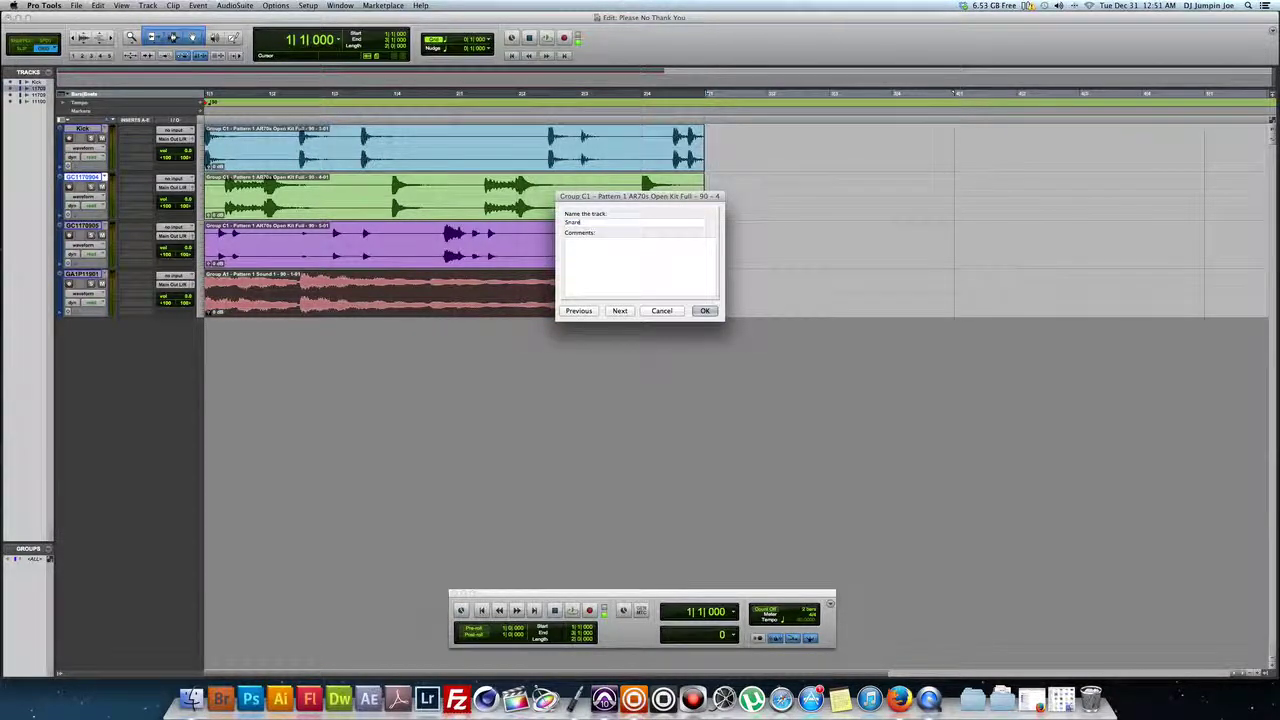
key(Return)
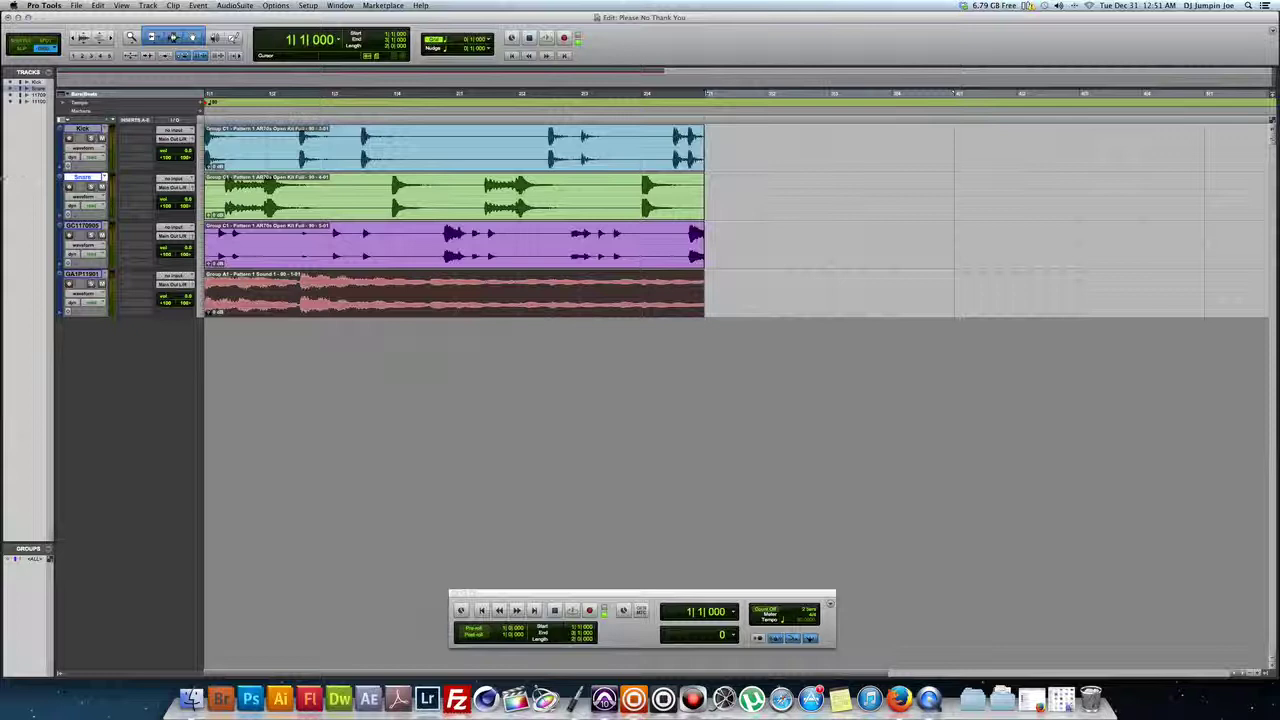
Rename the third audio track Hats and the fourth audio track Sample.
double_click(83, 226)
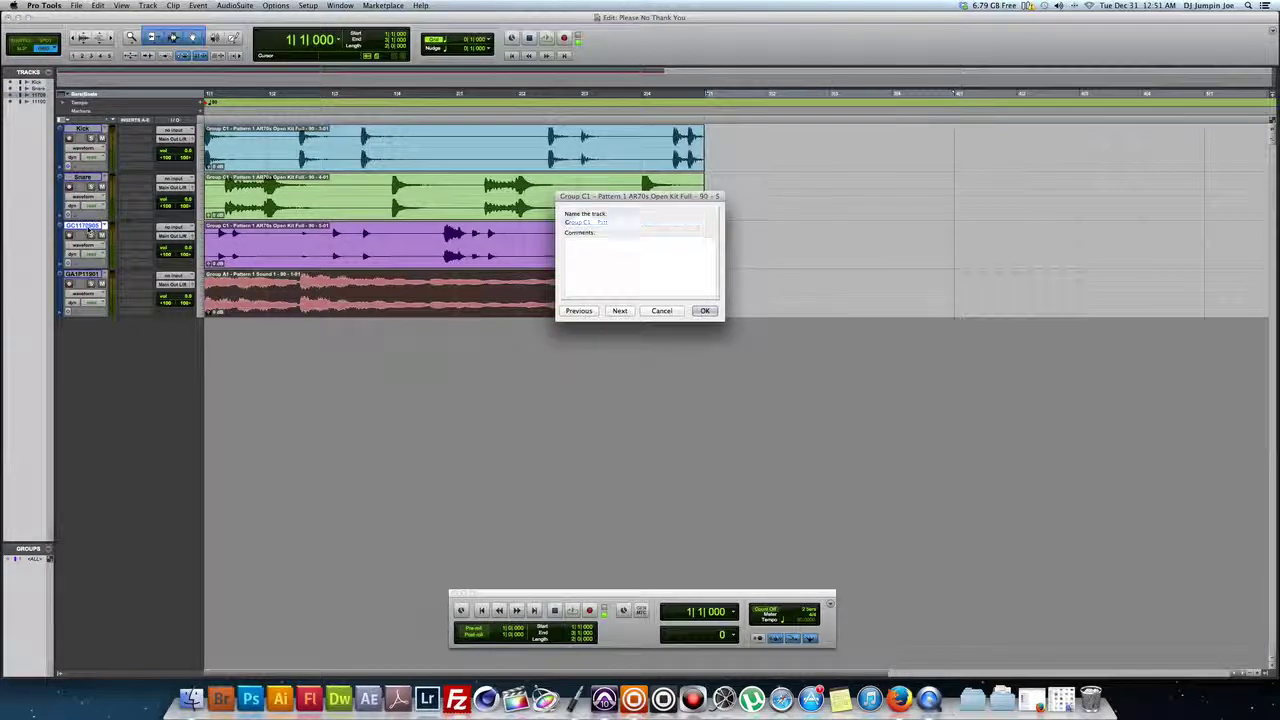
text(Hats)
key(Return)
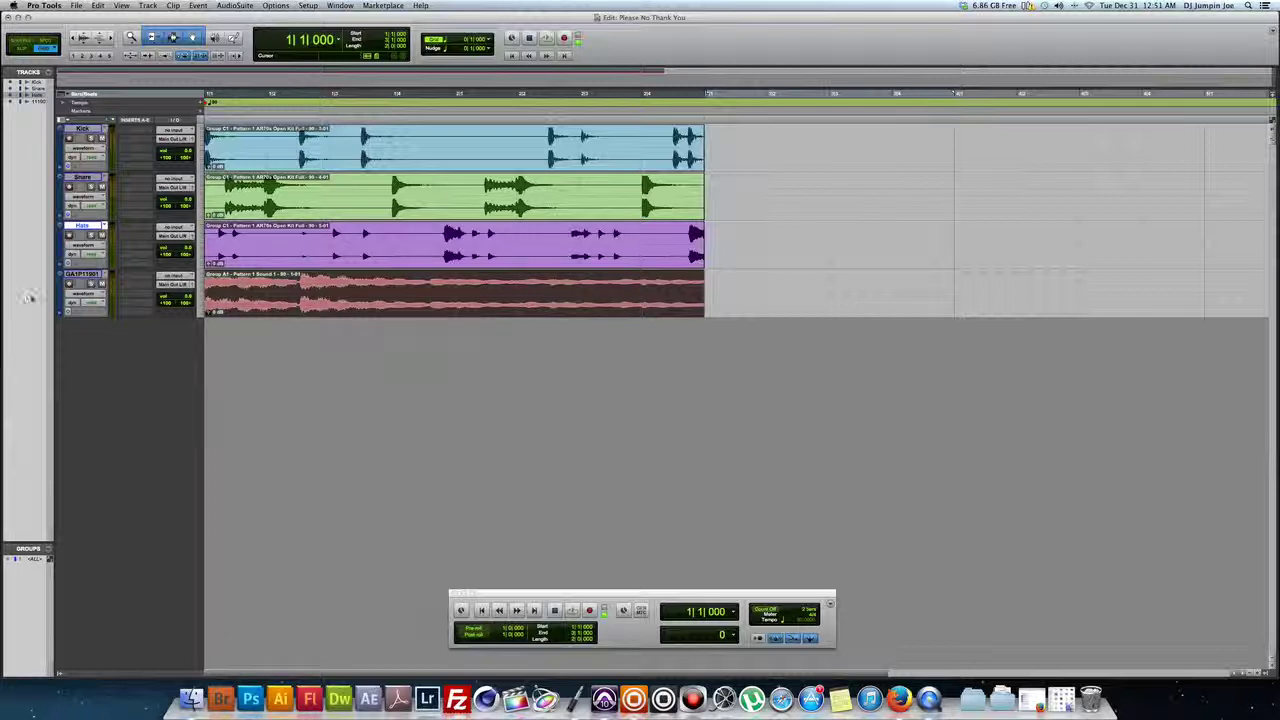
double_click(80, 274)
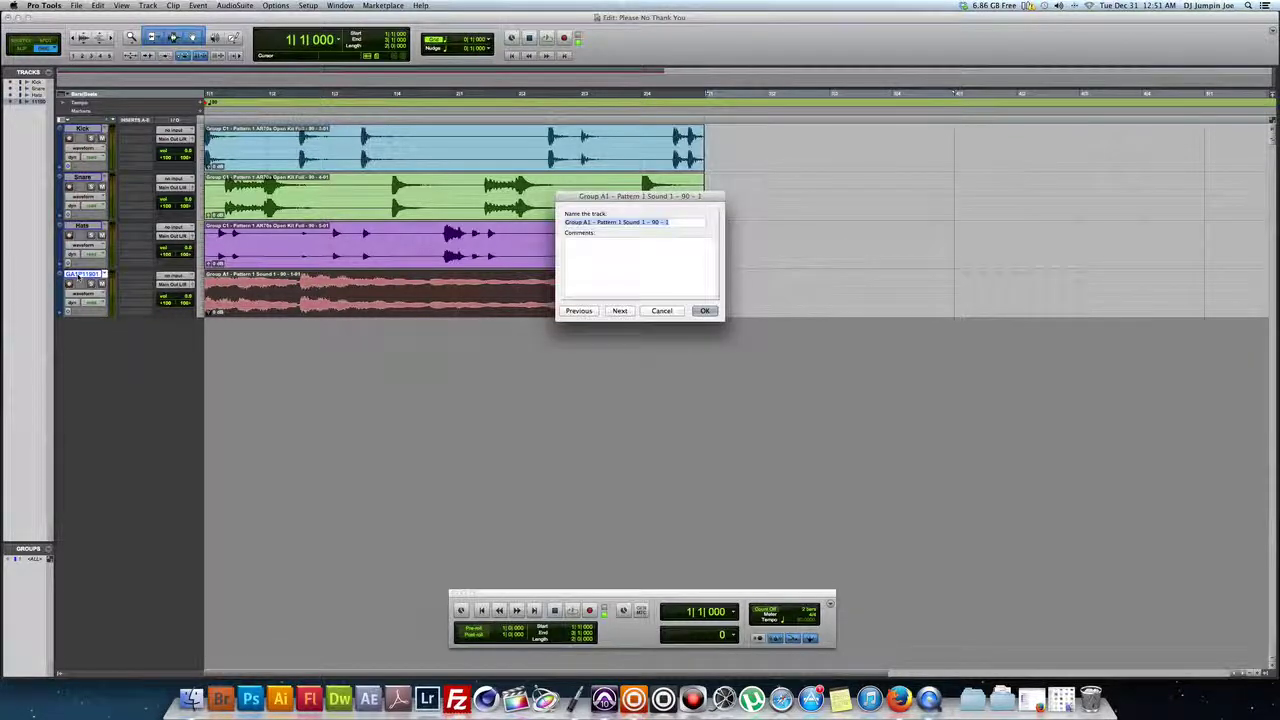
text(Sampl)
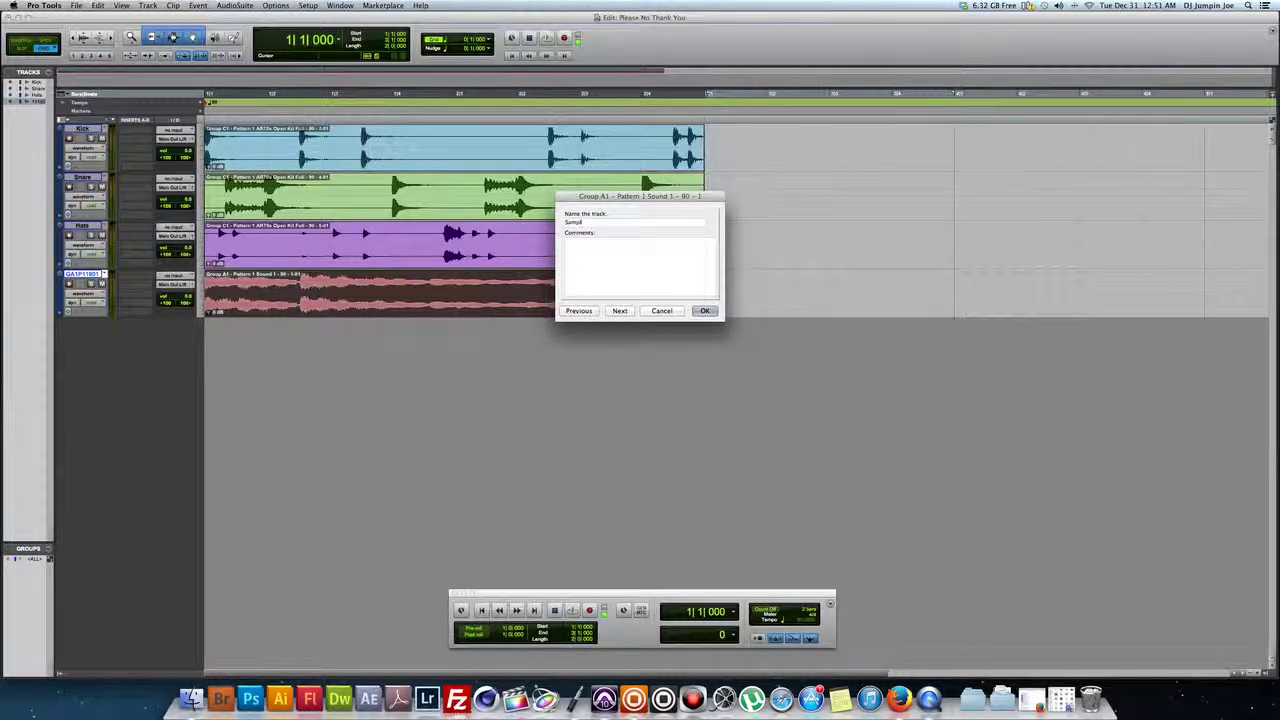
text(e)
key(Return)
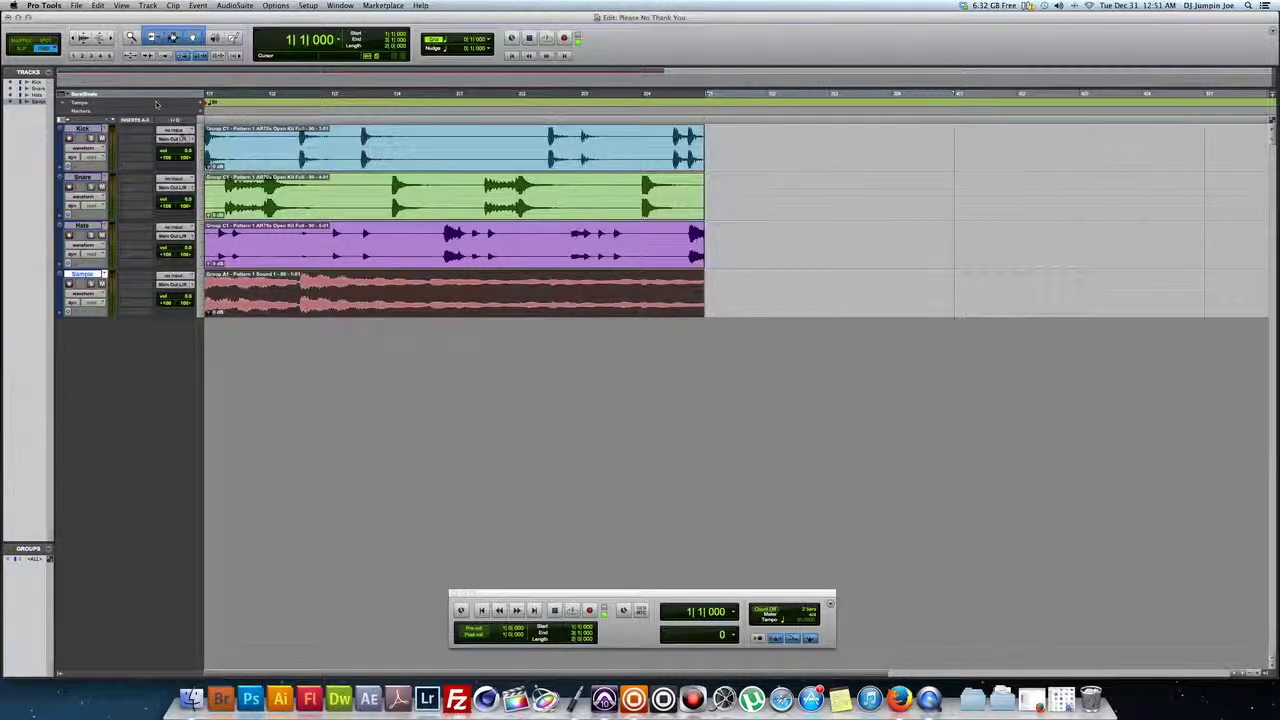
Play the four-track session from the start to check the exported clips together, and stop playback.
key(space)
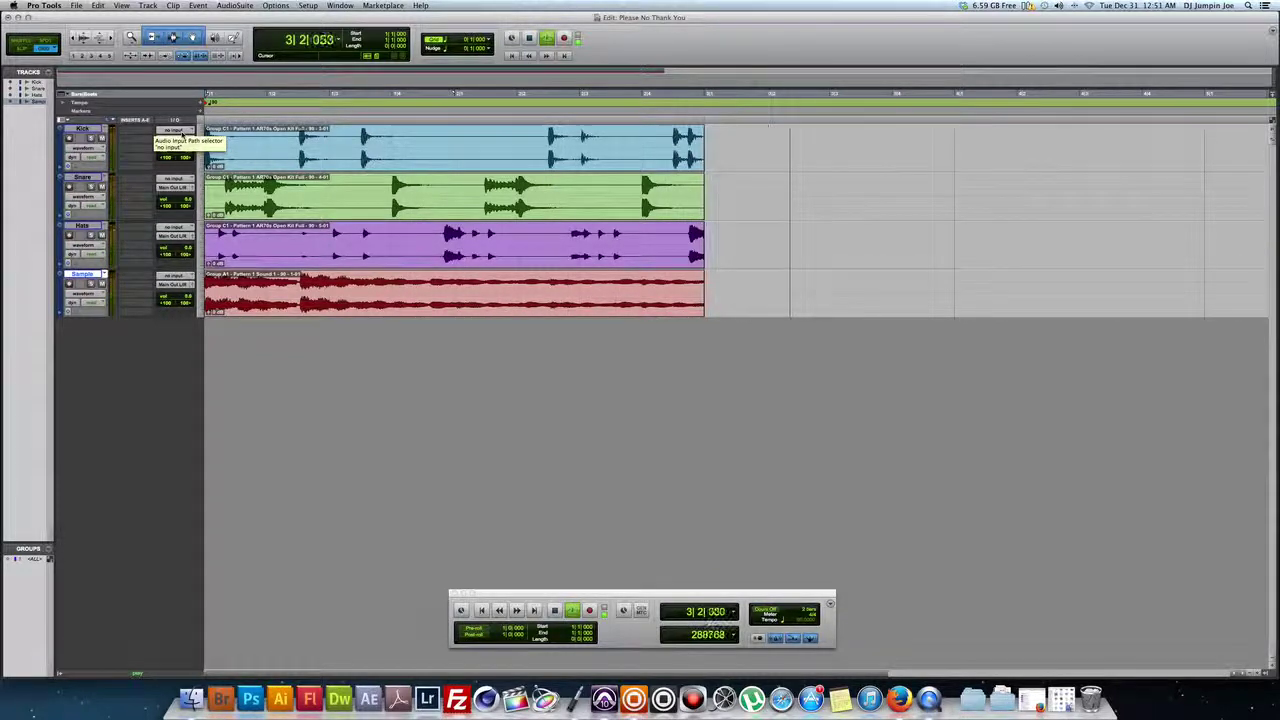
key(space)
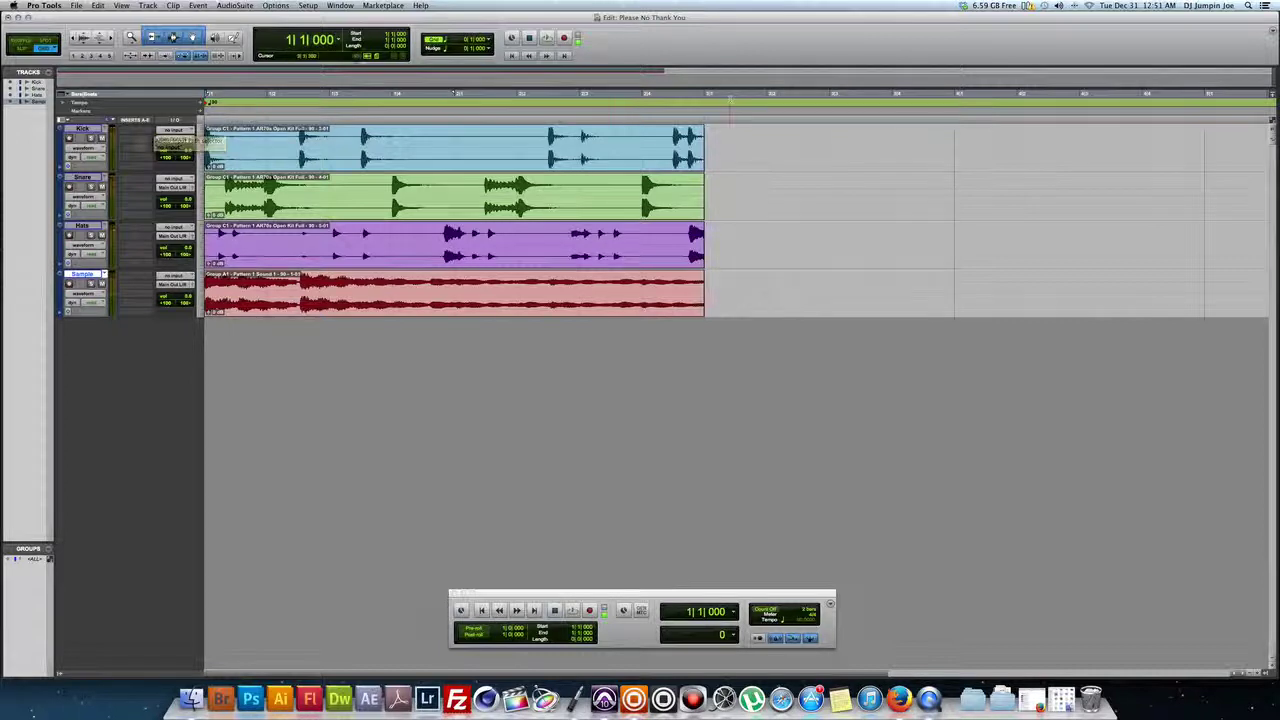
Play all four tracks once more from the first bar and stop playback.
drag(708, 100, 202, 101)
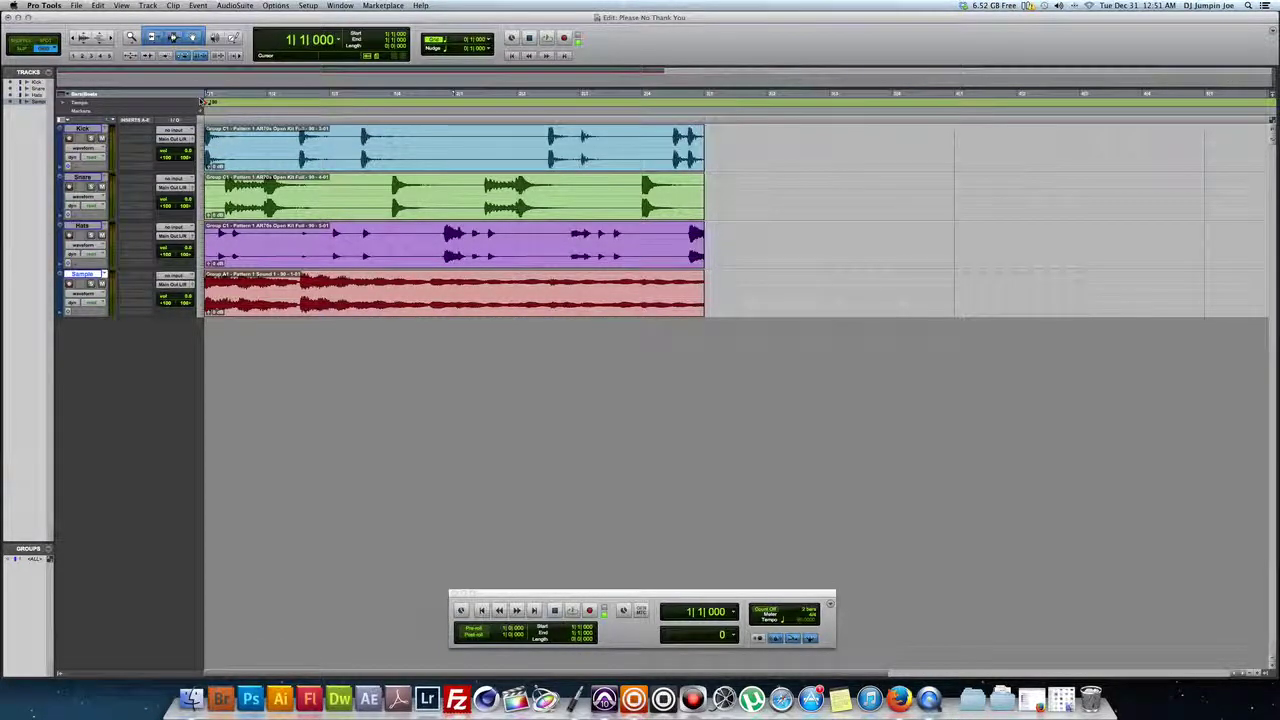
drag(707, 104, 203, 102)
key(space)
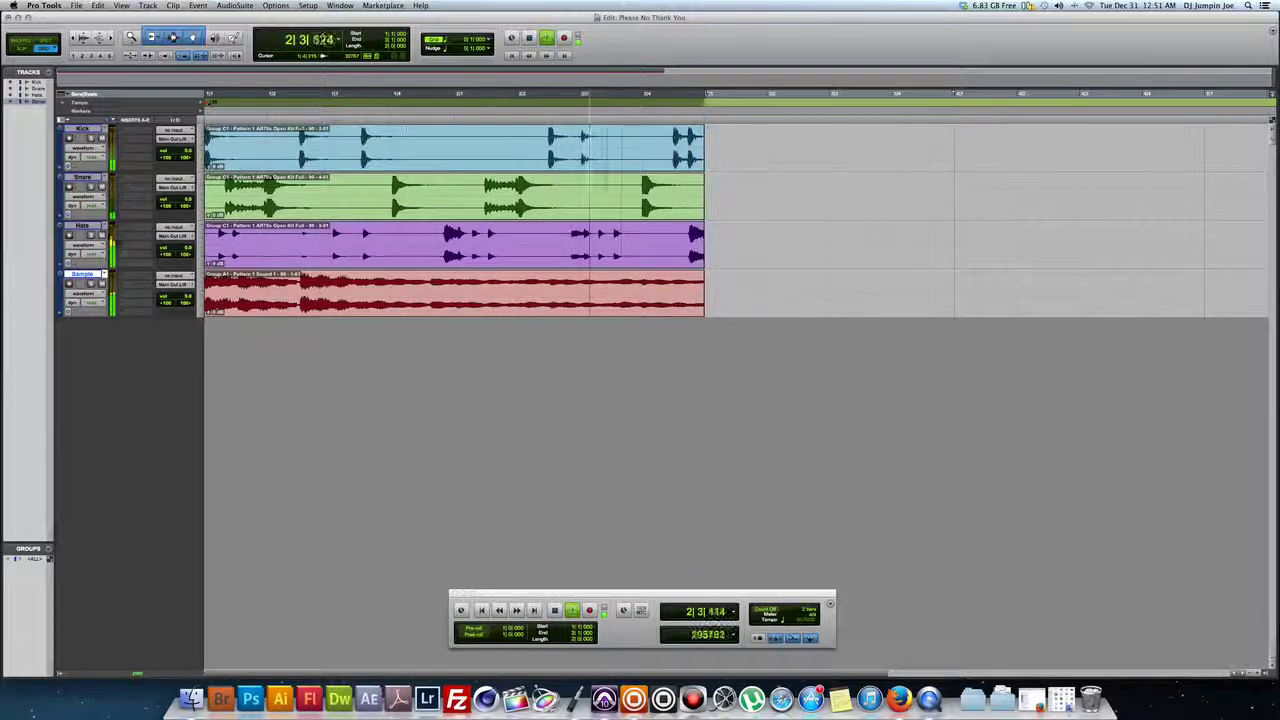
key(space)
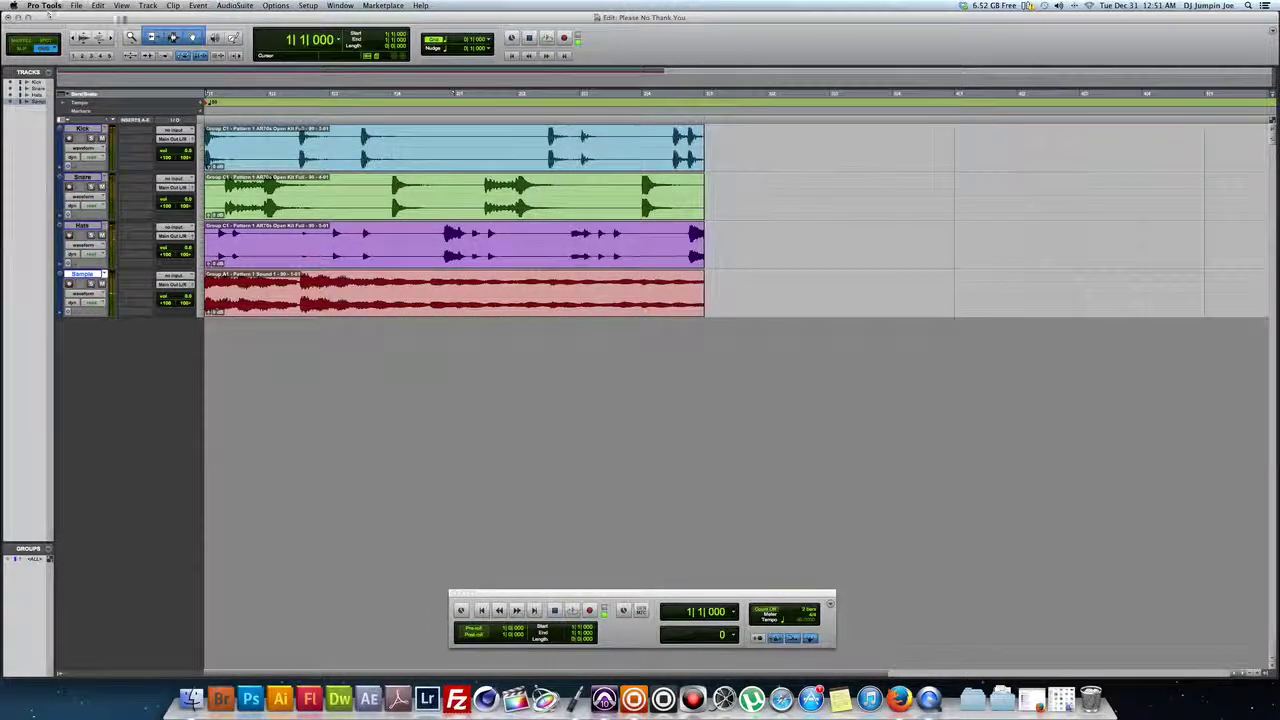
Hide Pro Tools, switch to the Maschine project window and enlarge it to fill the screen.
click(44, 6)
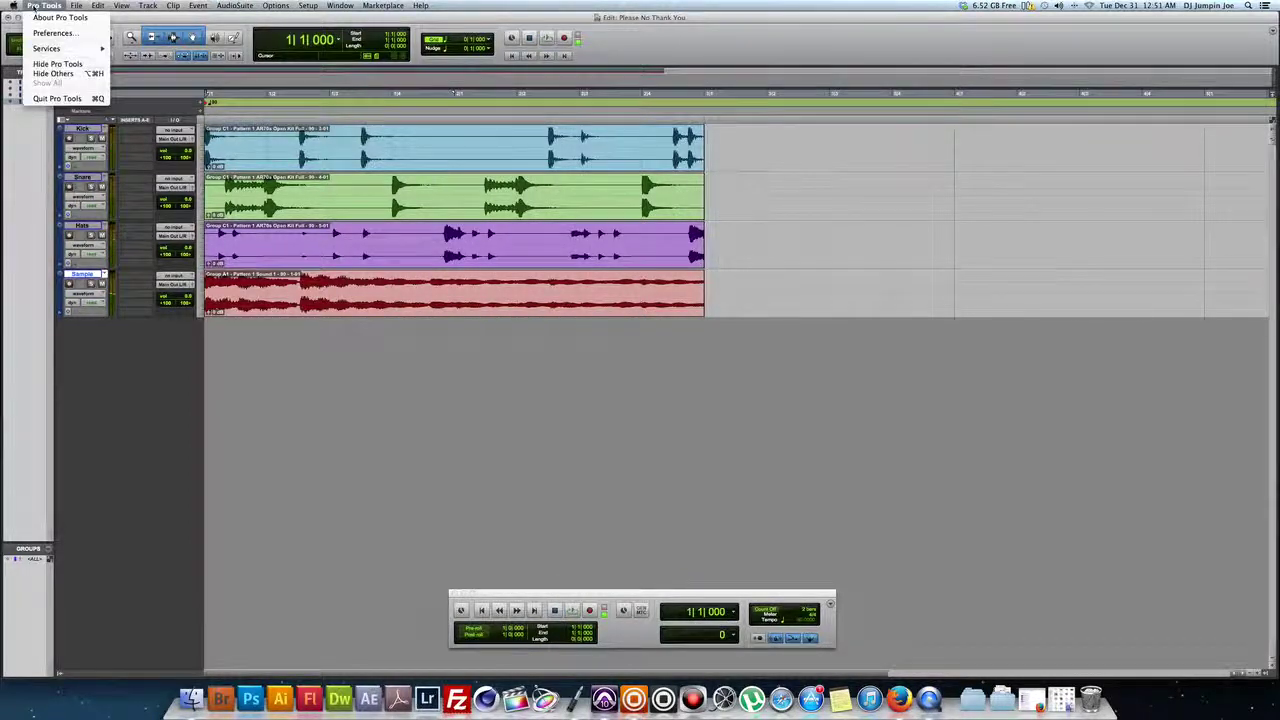
click(55, 63)
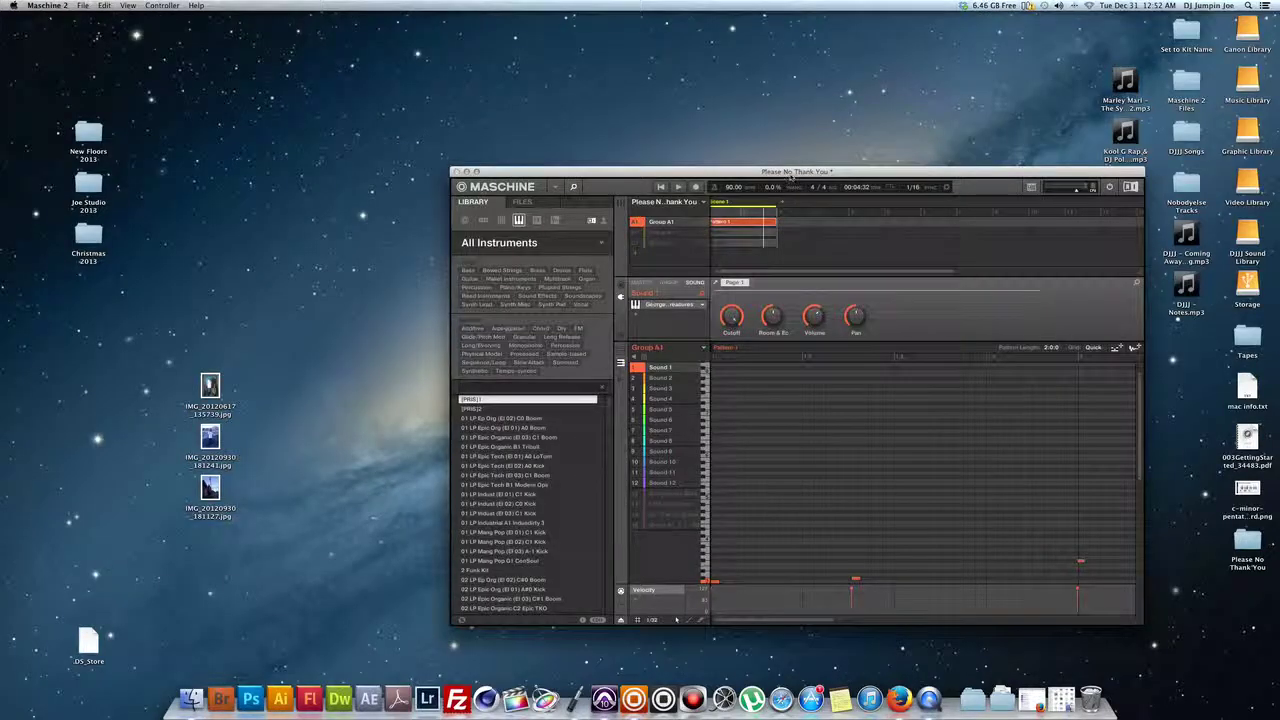
drag(790, 177, 643, 116)
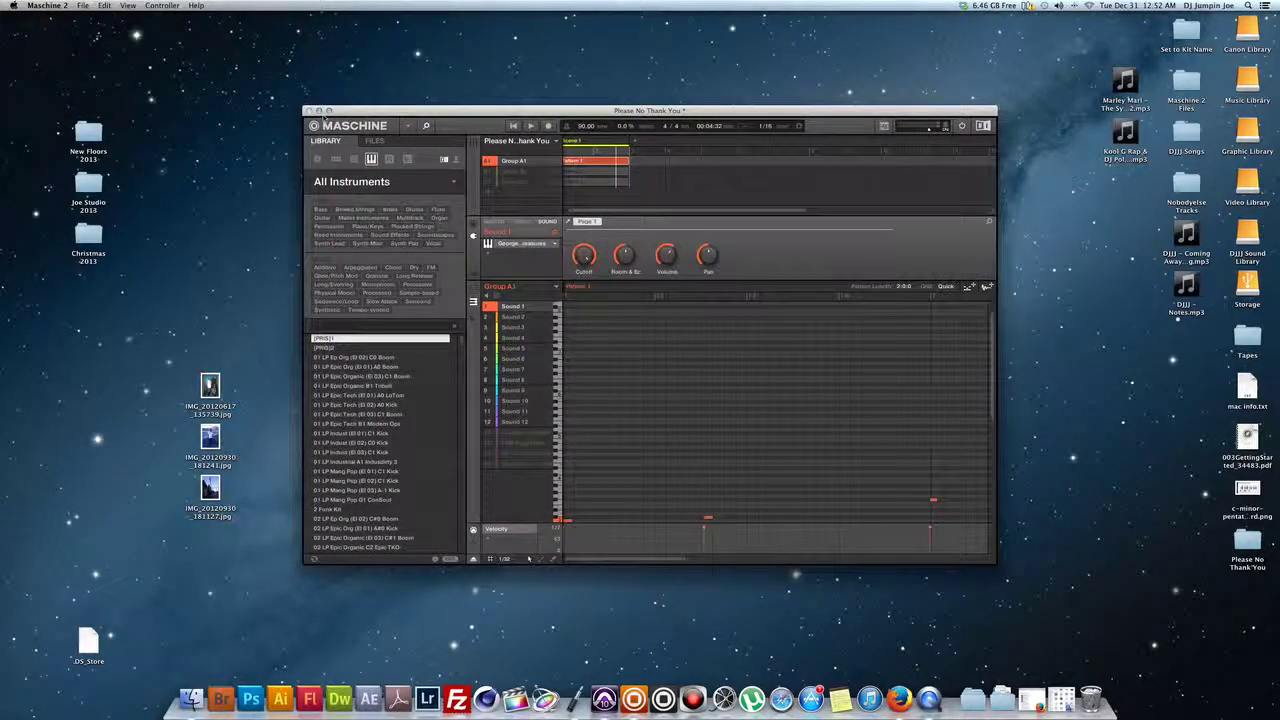
click(319, 110)
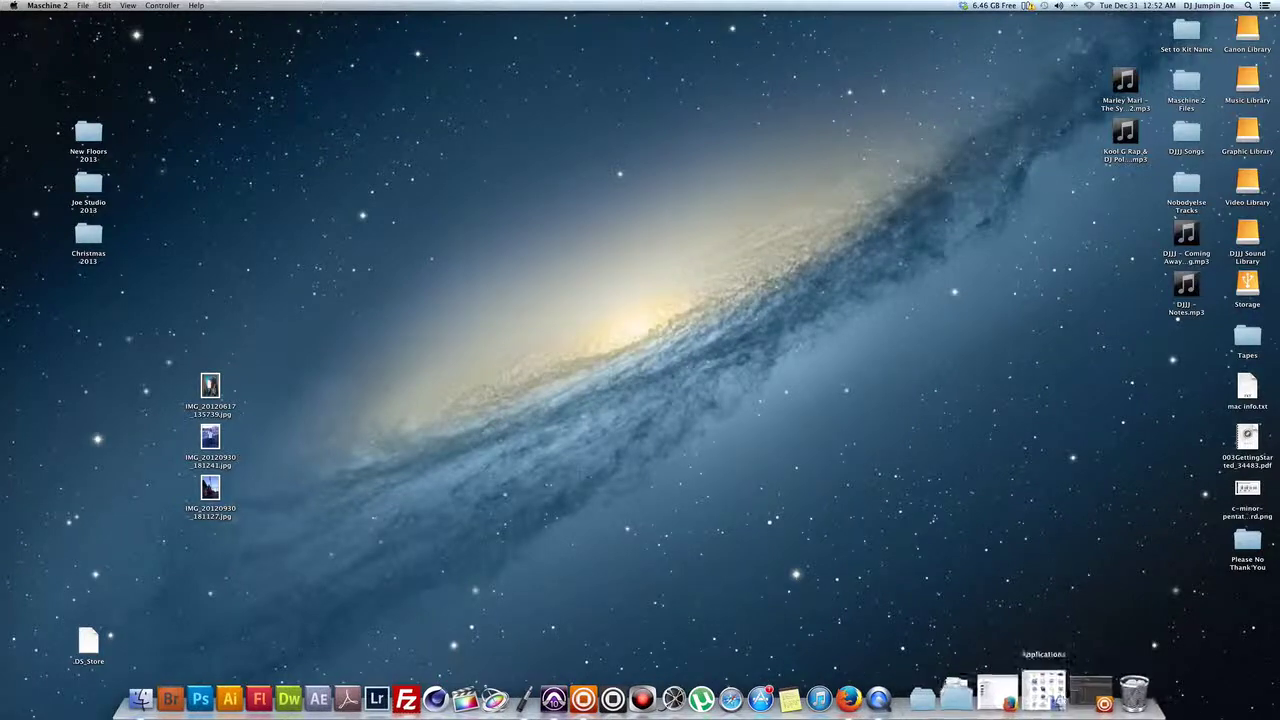
click(1072, 700)
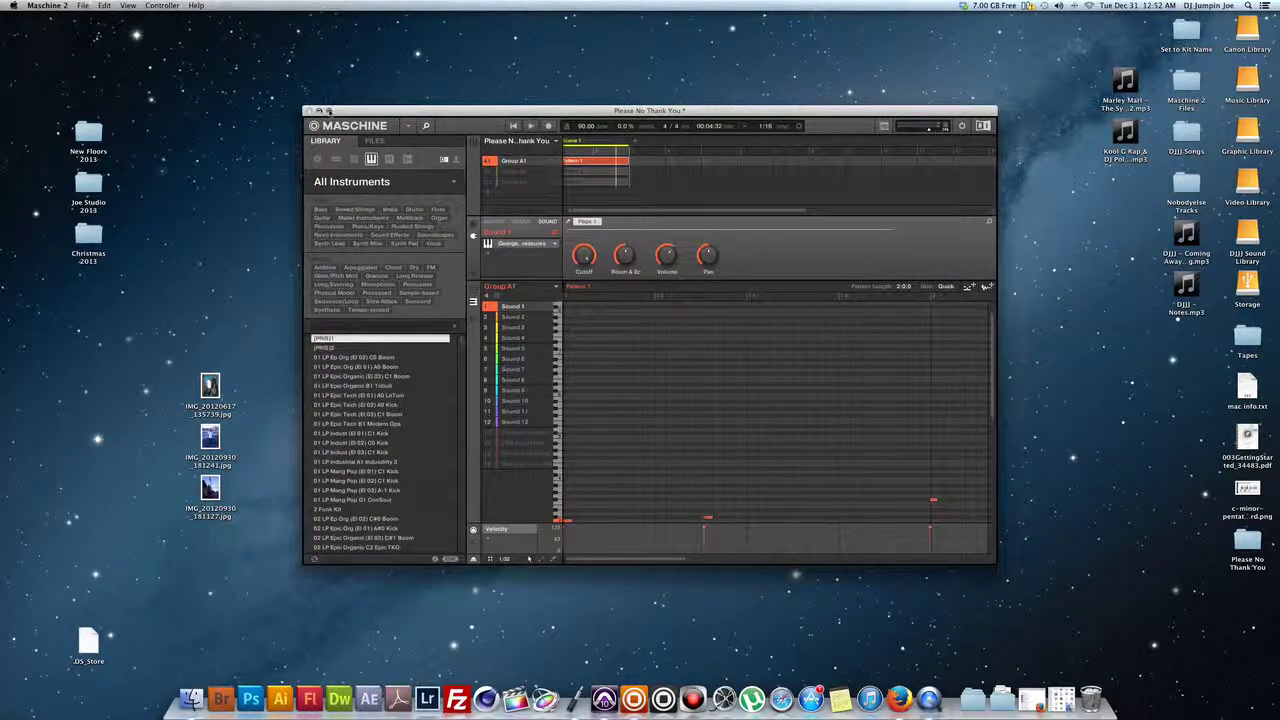
click(329, 110)
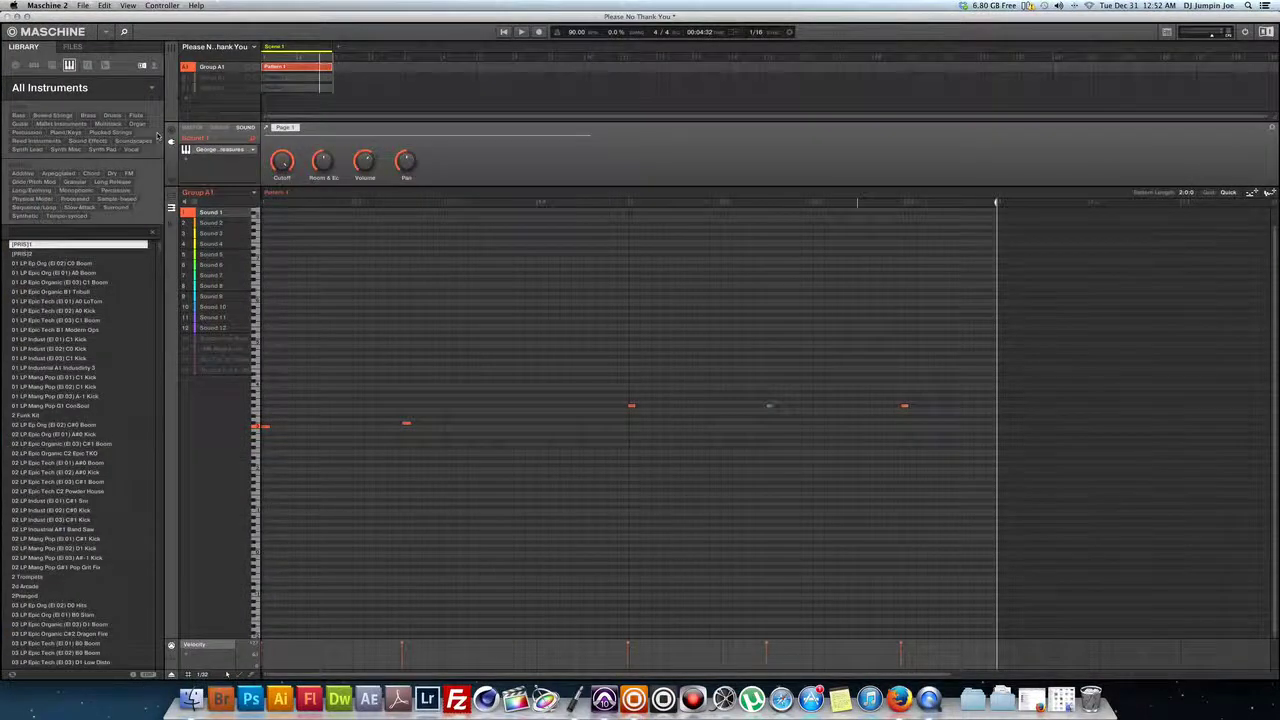
click(213, 96)
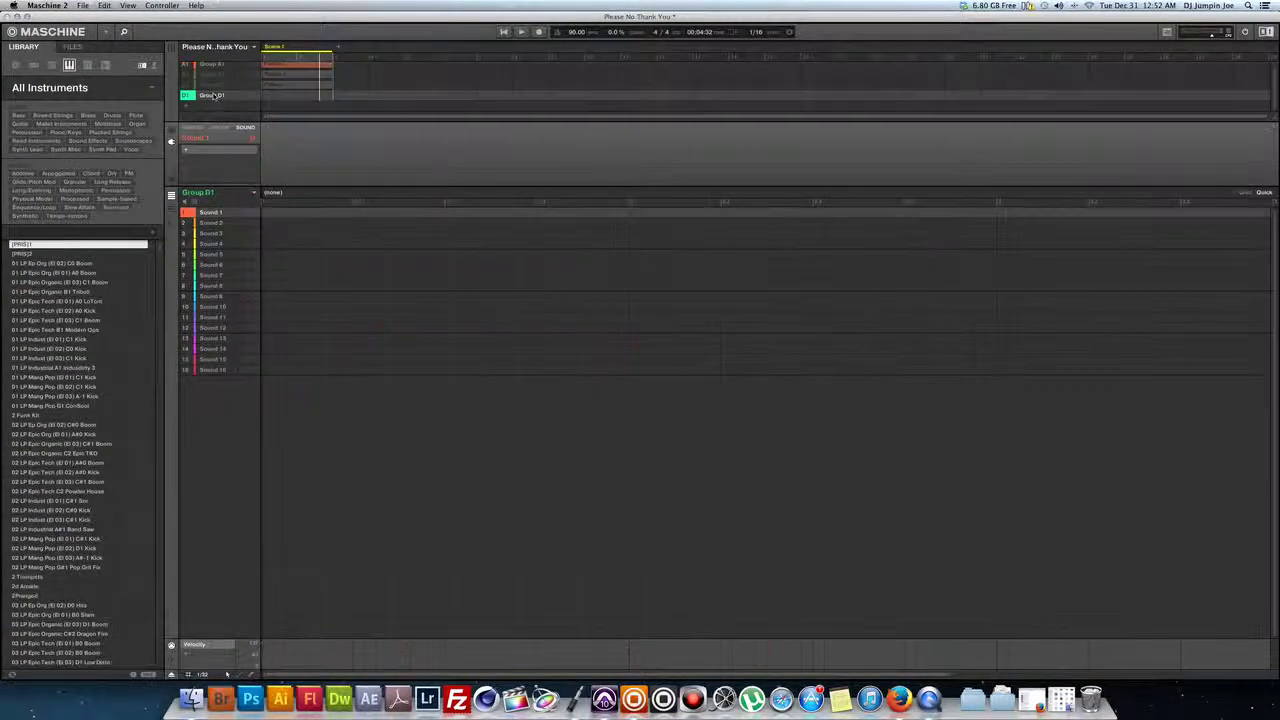
click(186, 65)
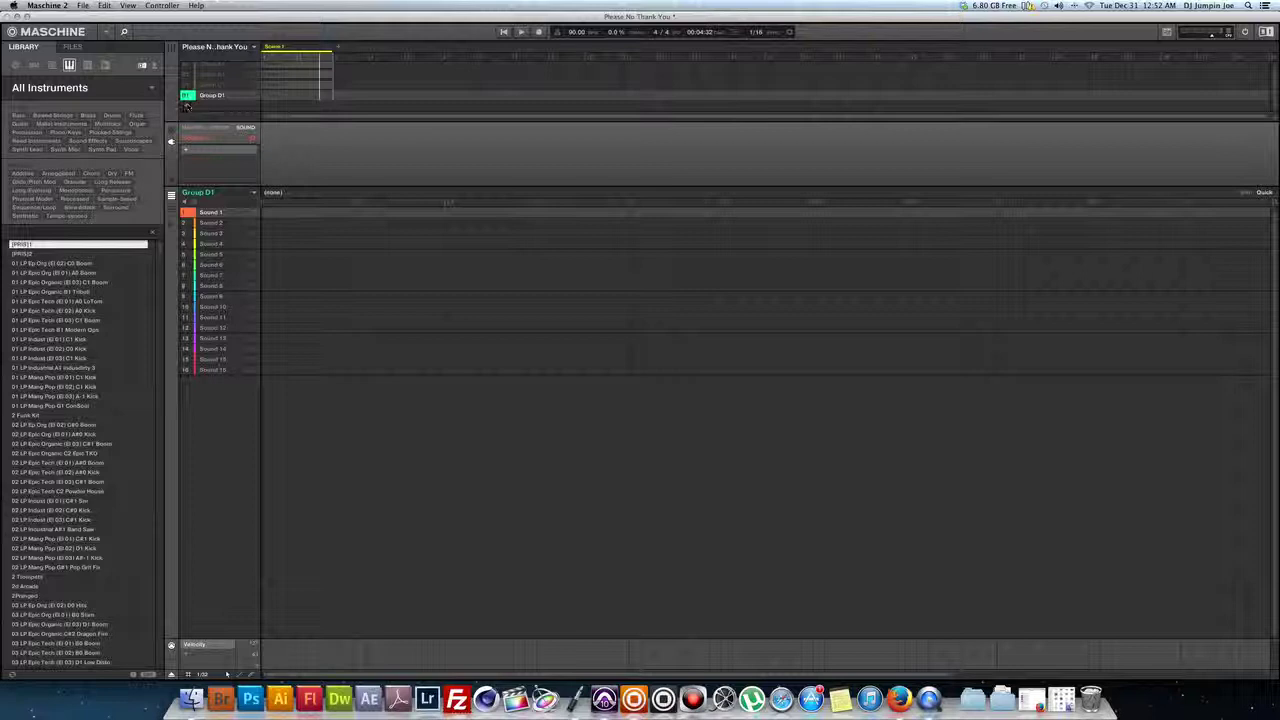
right_click(198, 104)
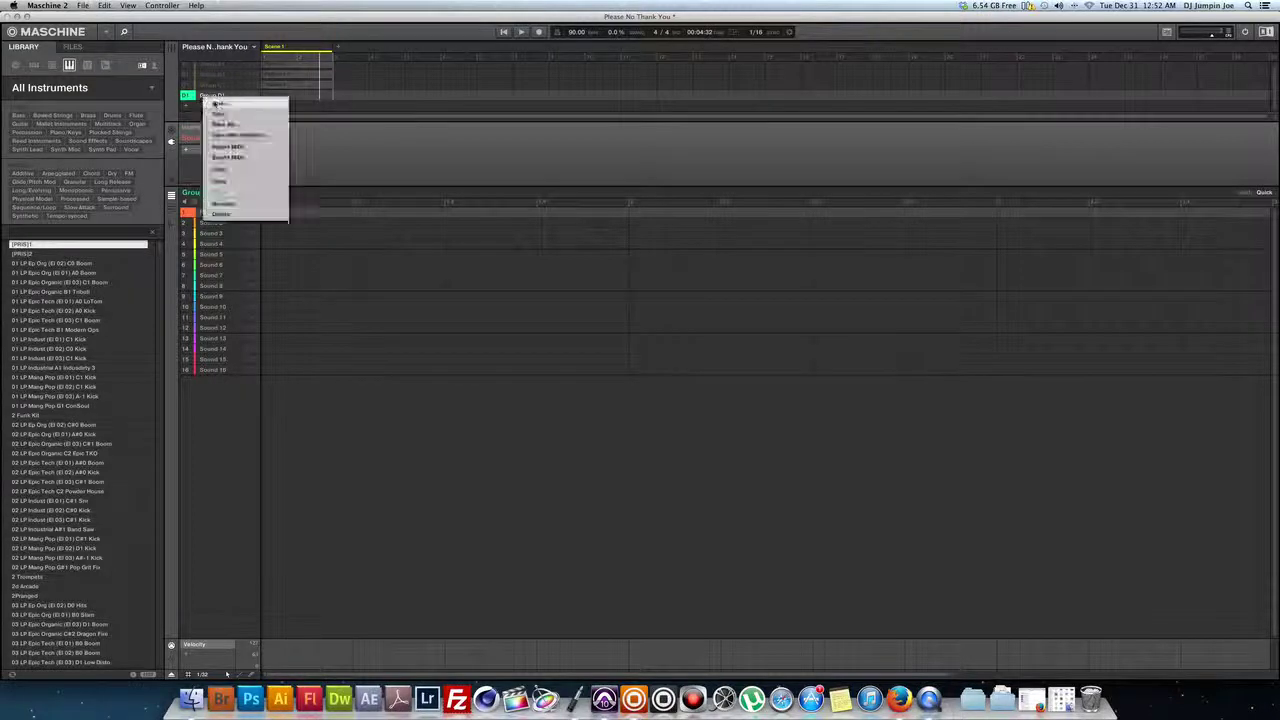
click(225, 207)
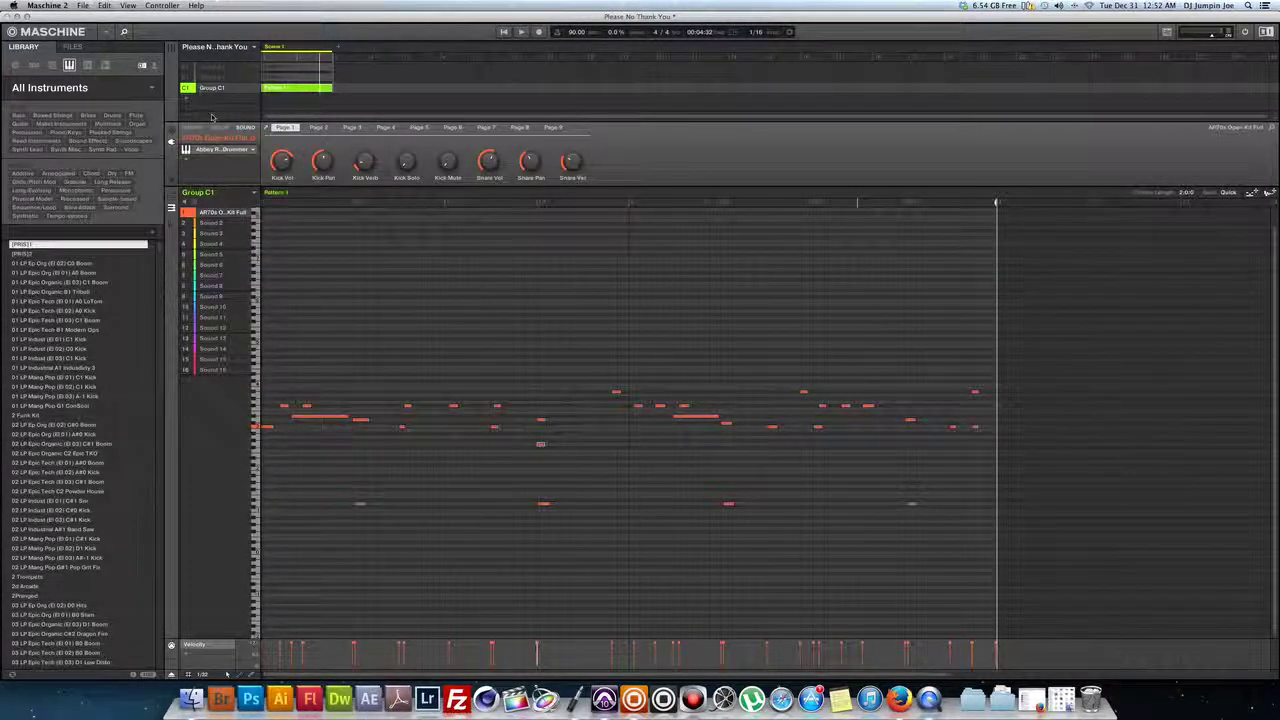
Export Group C1's pattern audio to Sound 2 with only the kick soloed in Kontakt, and to Sound 3 with only the snare soloed.
double_click(234, 213)
click(216, 150)
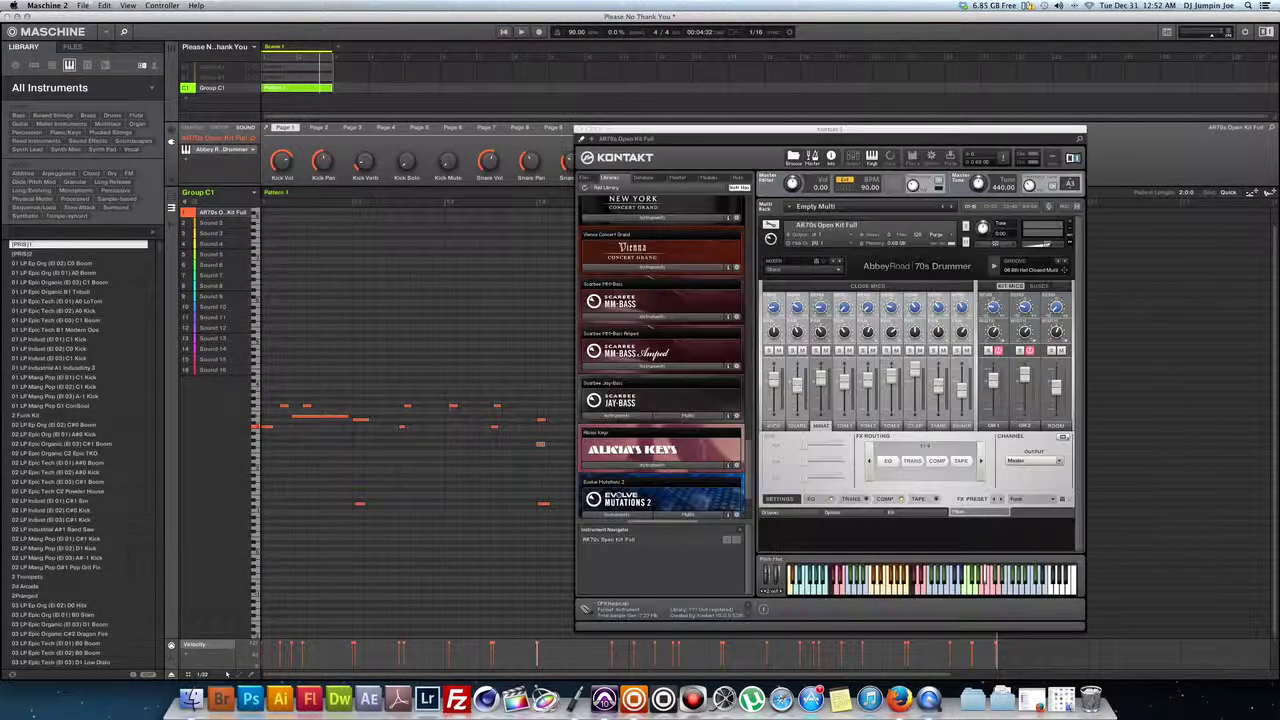
click(768, 350)
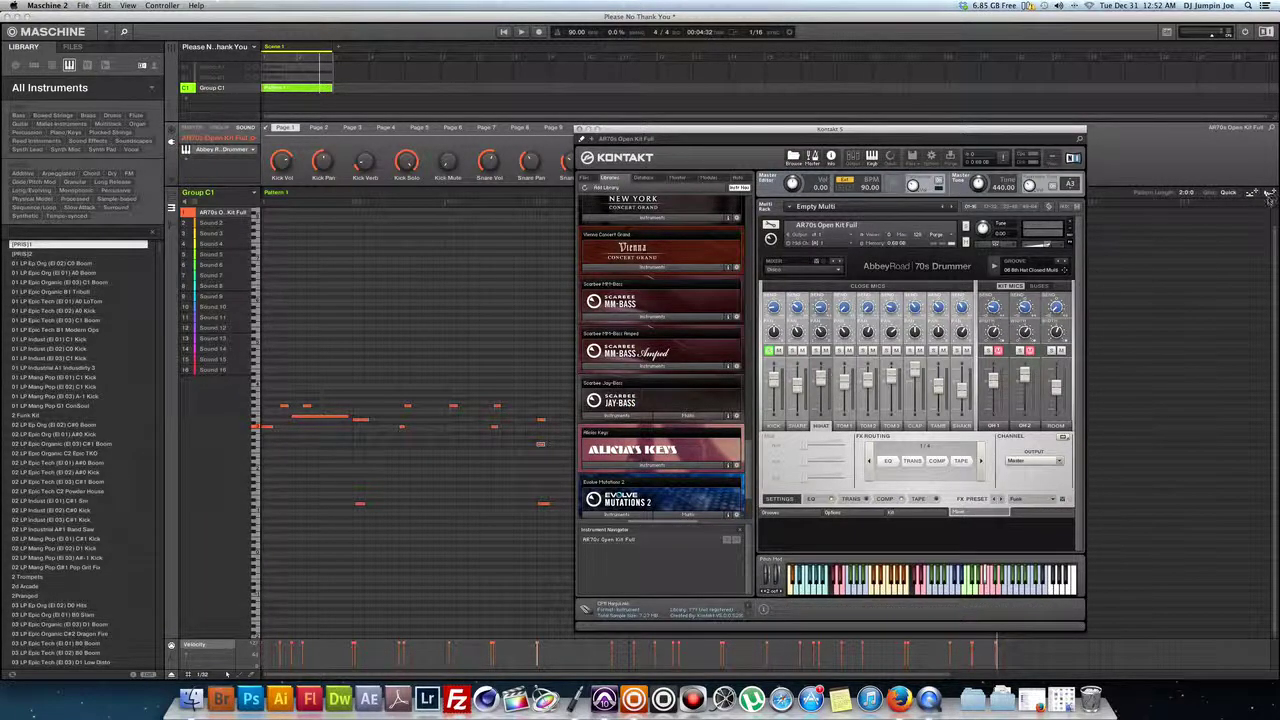
drag(1268, 193, 214, 223)
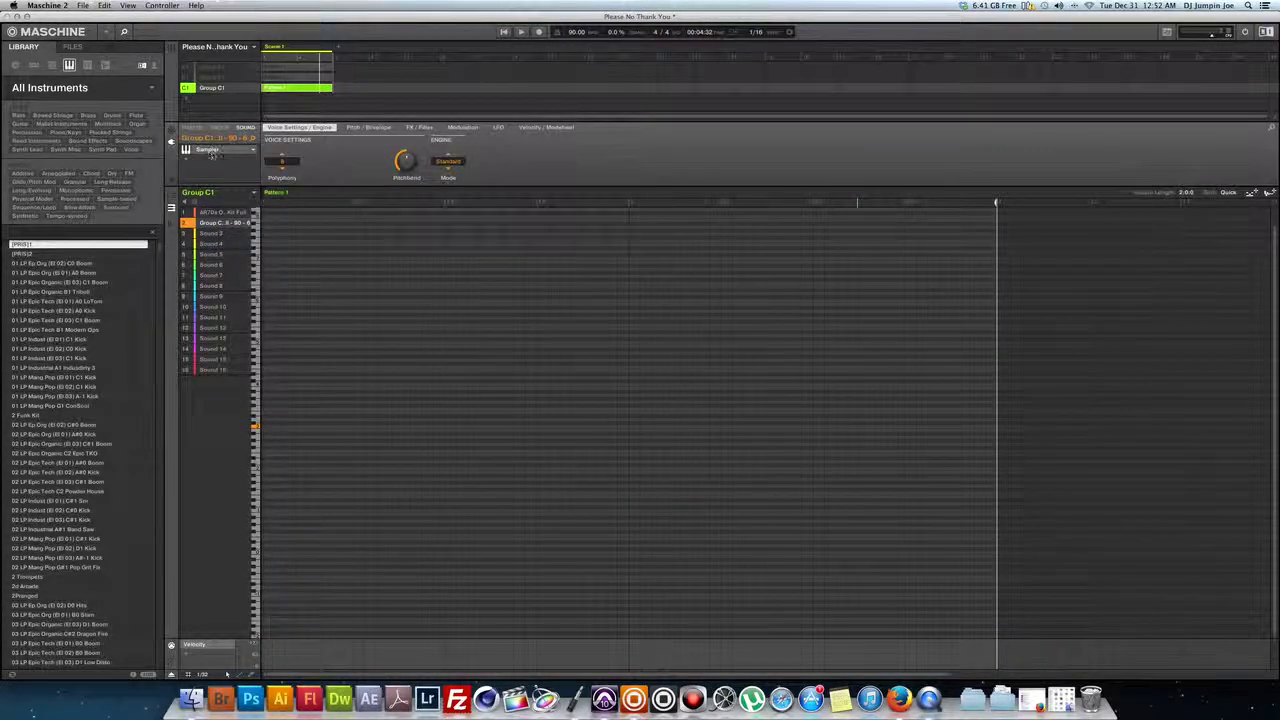
click(212, 212)
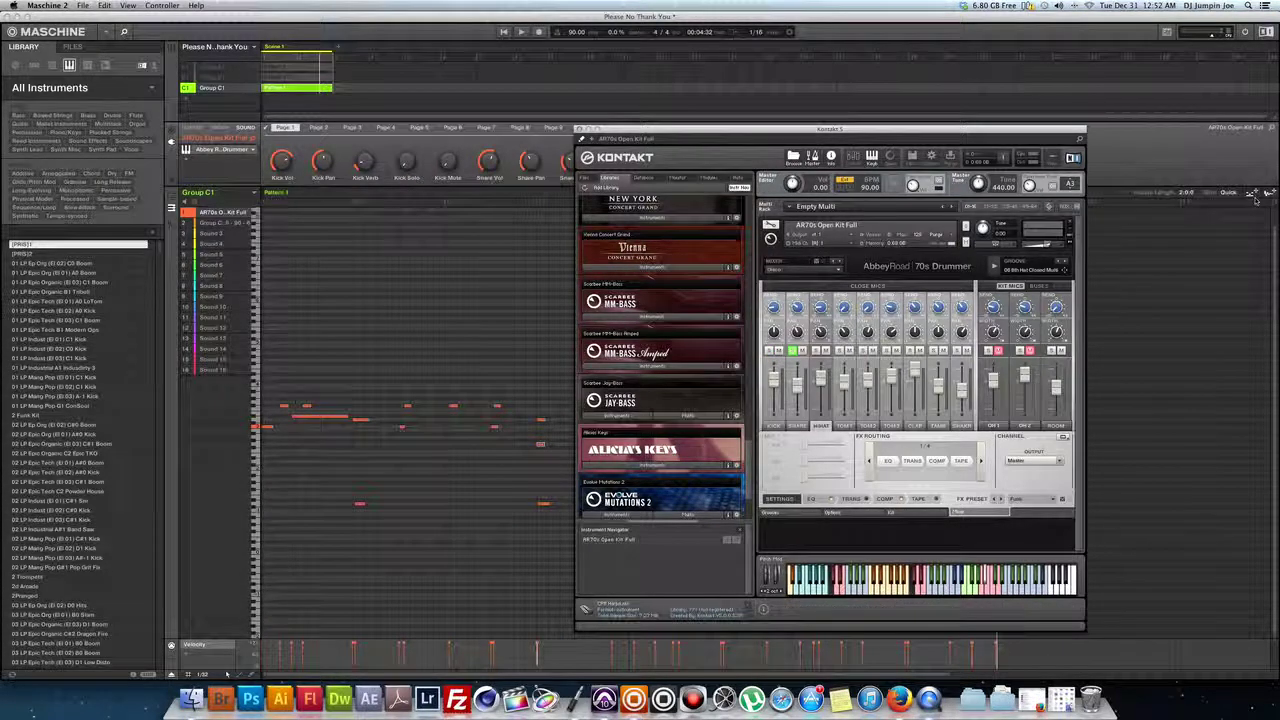
drag(1268, 193, 220, 233)
Solo only the hi-hat channel in the AR70s Open Kit Full mixer and export the pattern audio to Sound 4.
click(215, 213)
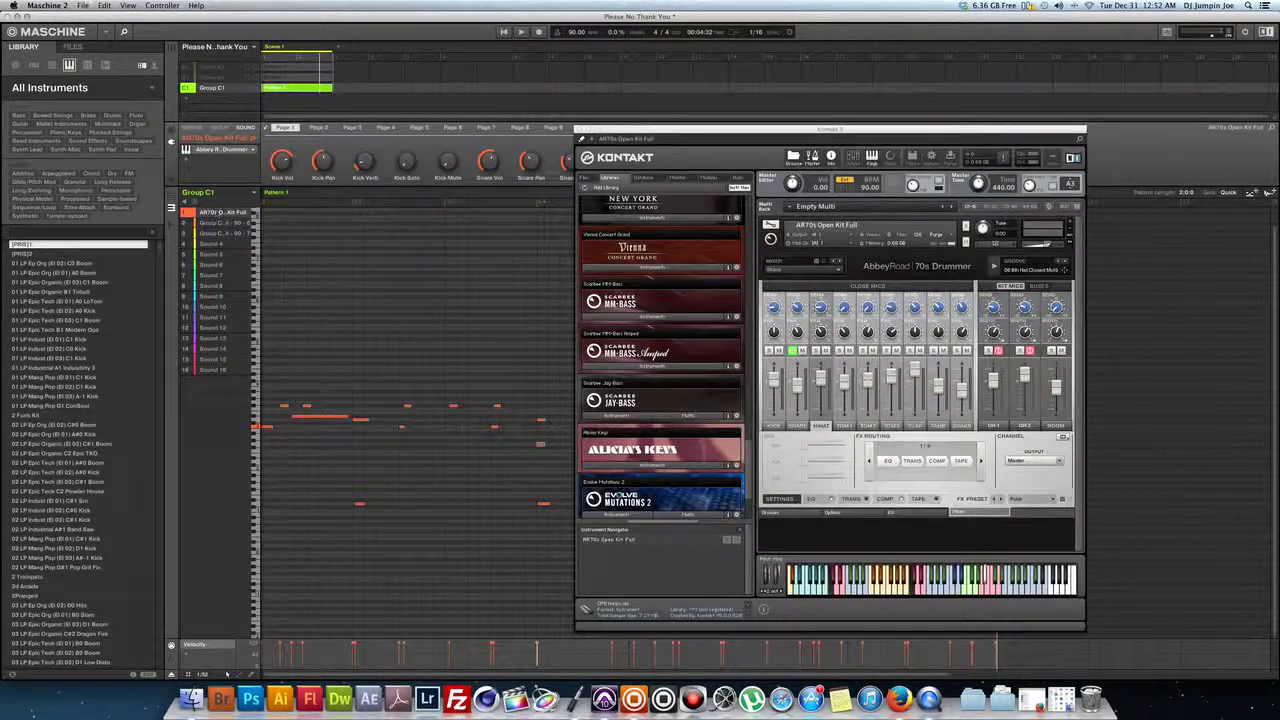
click(815, 349)
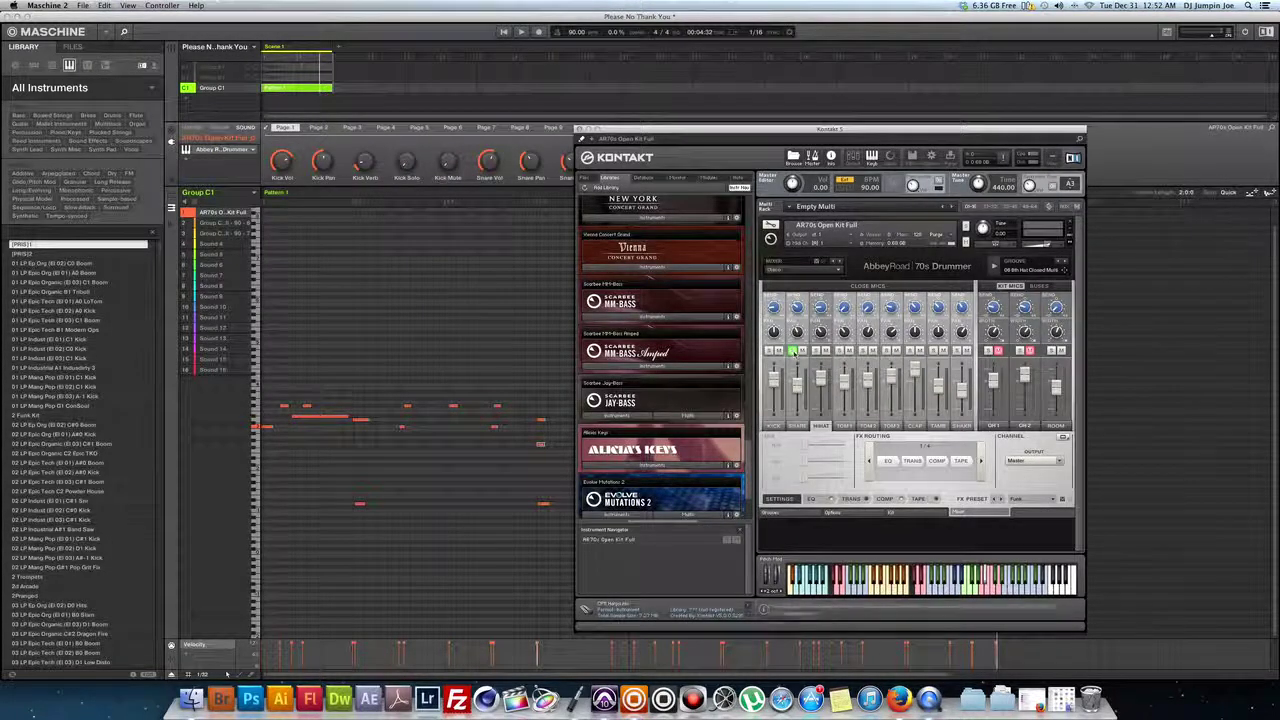
click(794, 351)
click(793, 350)
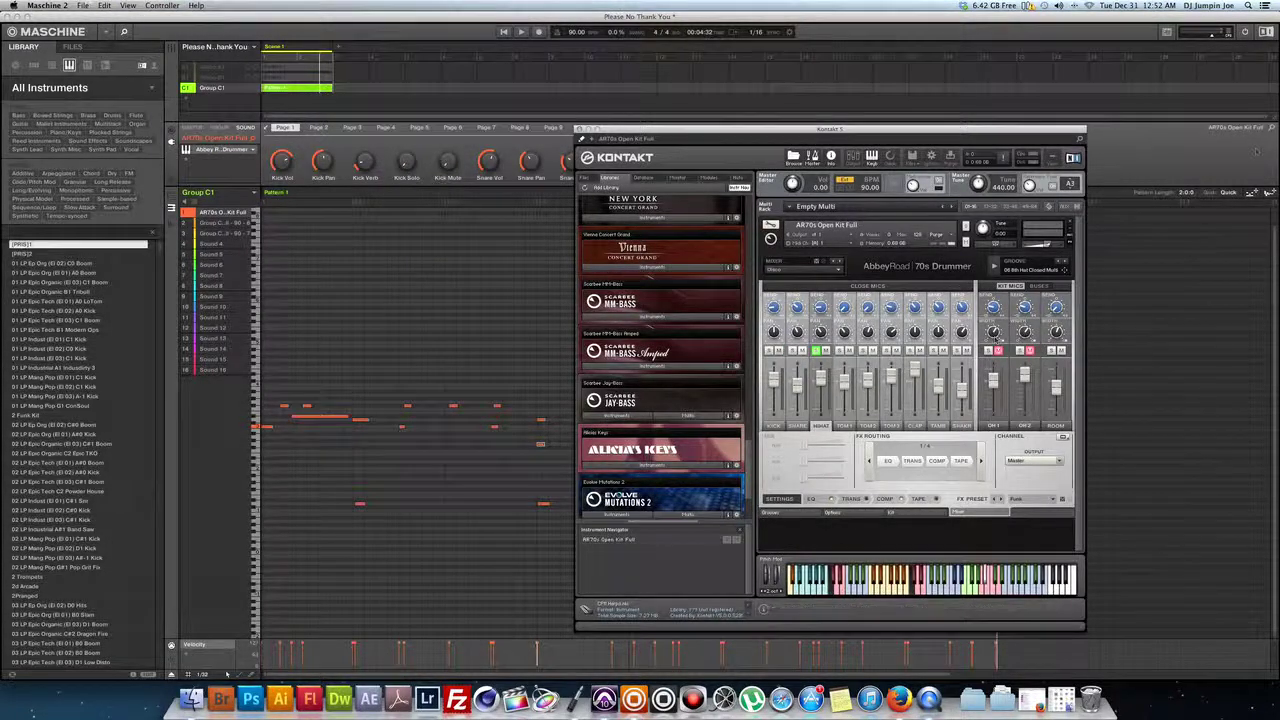
drag(1268, 192, 221, 247)
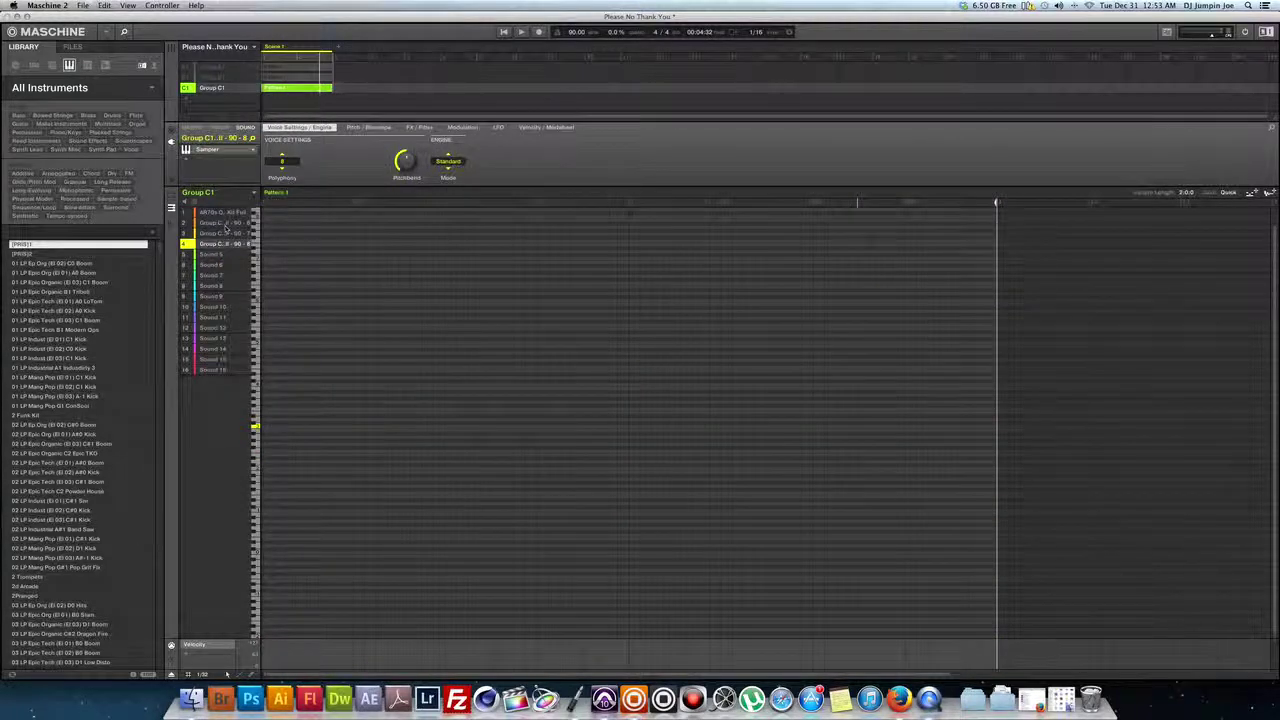
Rename the exported sound in slot 2 Kick and the one in slot 3 Snare.
click(215, 224)
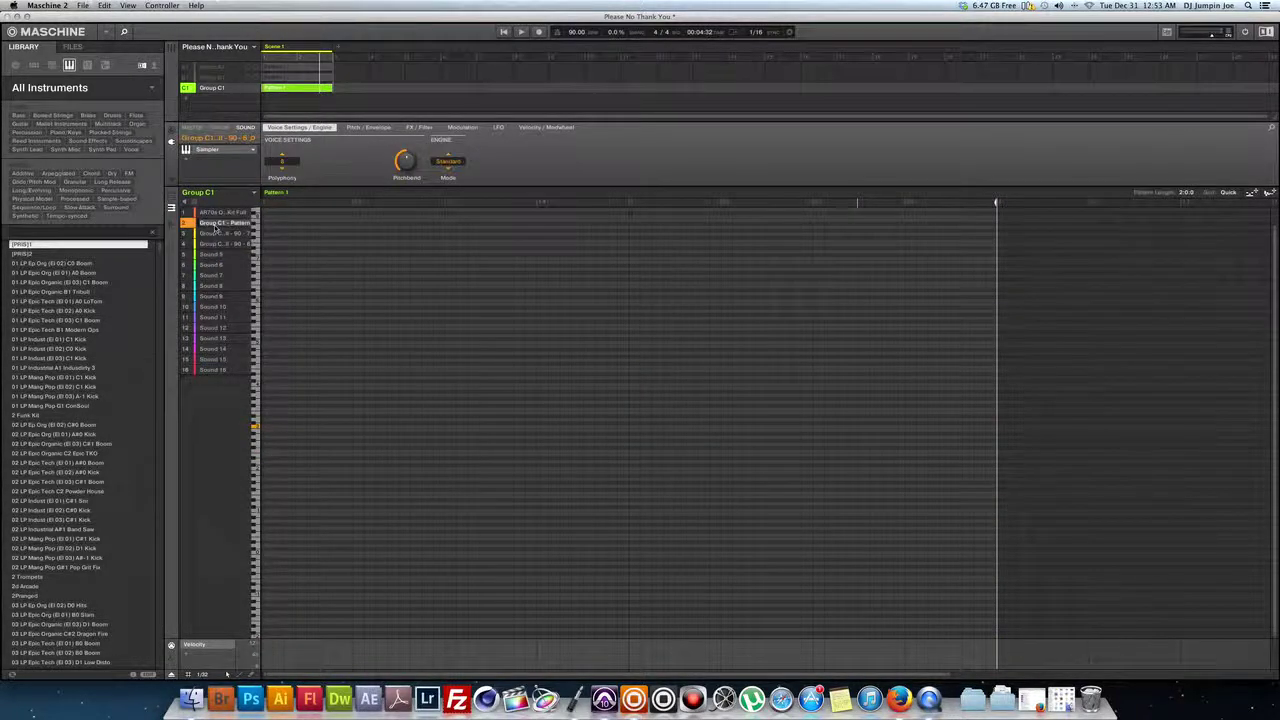
double_click(214, 224)
text(Kick)
key(Return)
click(215, 234)
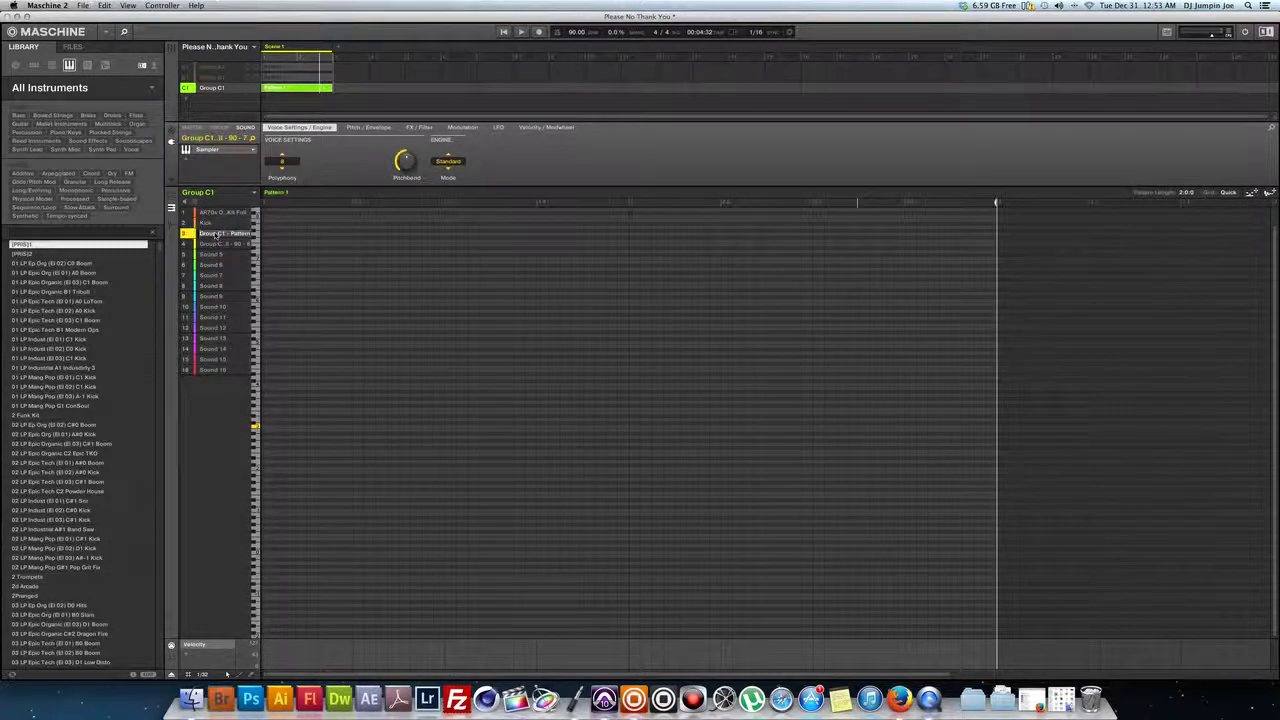
double_click(215, 234)
text(Snare)
key(Return)
Rename the exported sound in slot 4 Hats.
click(206, 245)
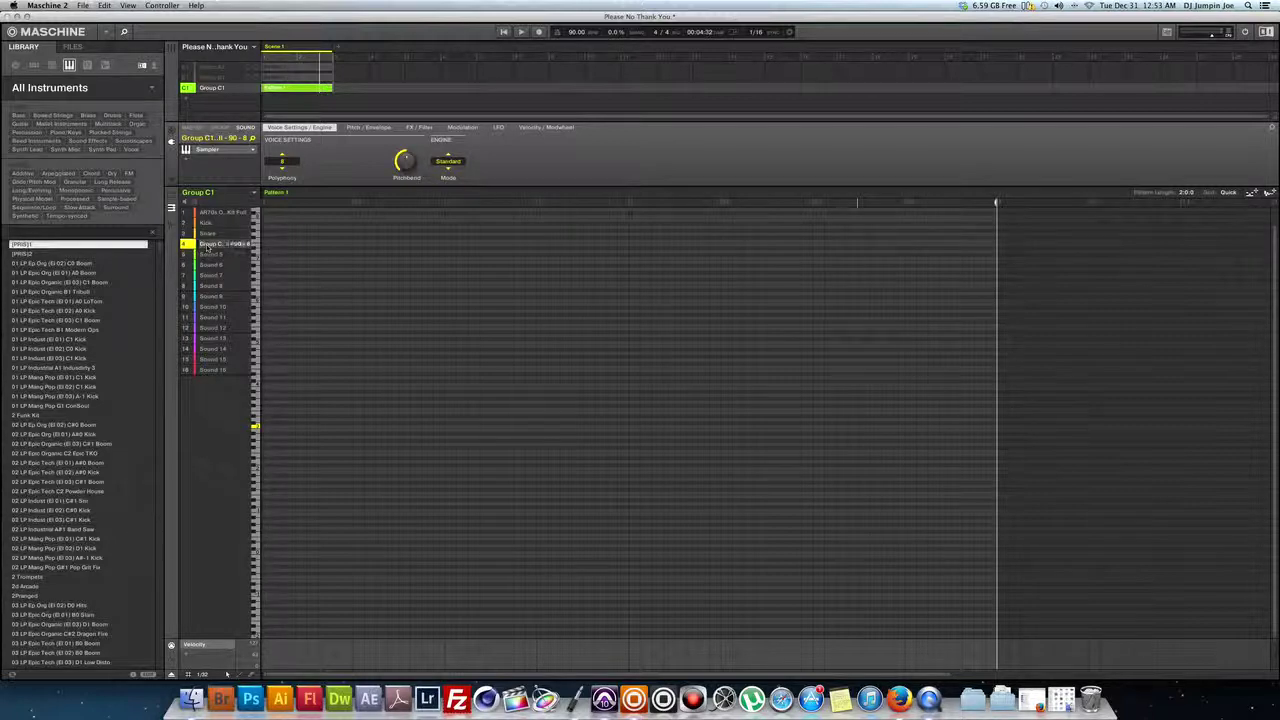
double_click(206, 245)
text(Hats)
key(Return)
Mute the original AR70s Open Kit Full sound and go through the Kick, Snare and Hats sounds, ending on Kick.
click(222, 213)
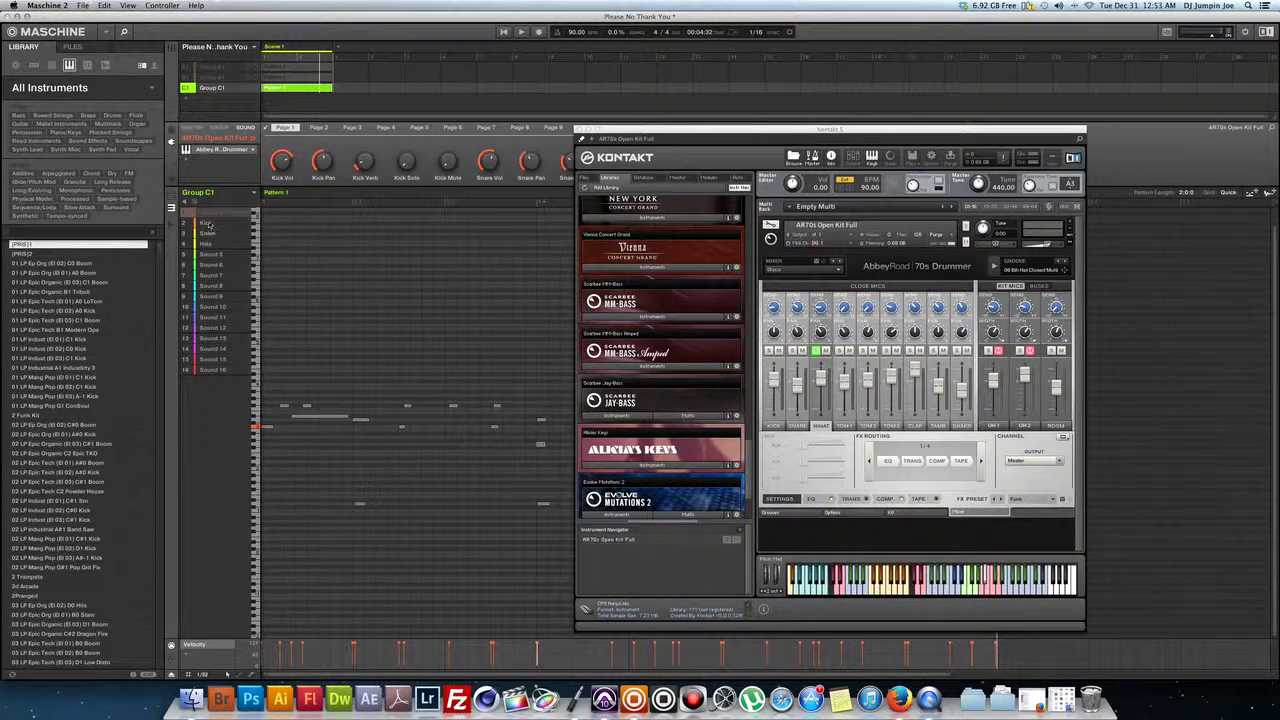
click(208, 225)
click(208, 234)
click(208, 245)
click(229, 225)
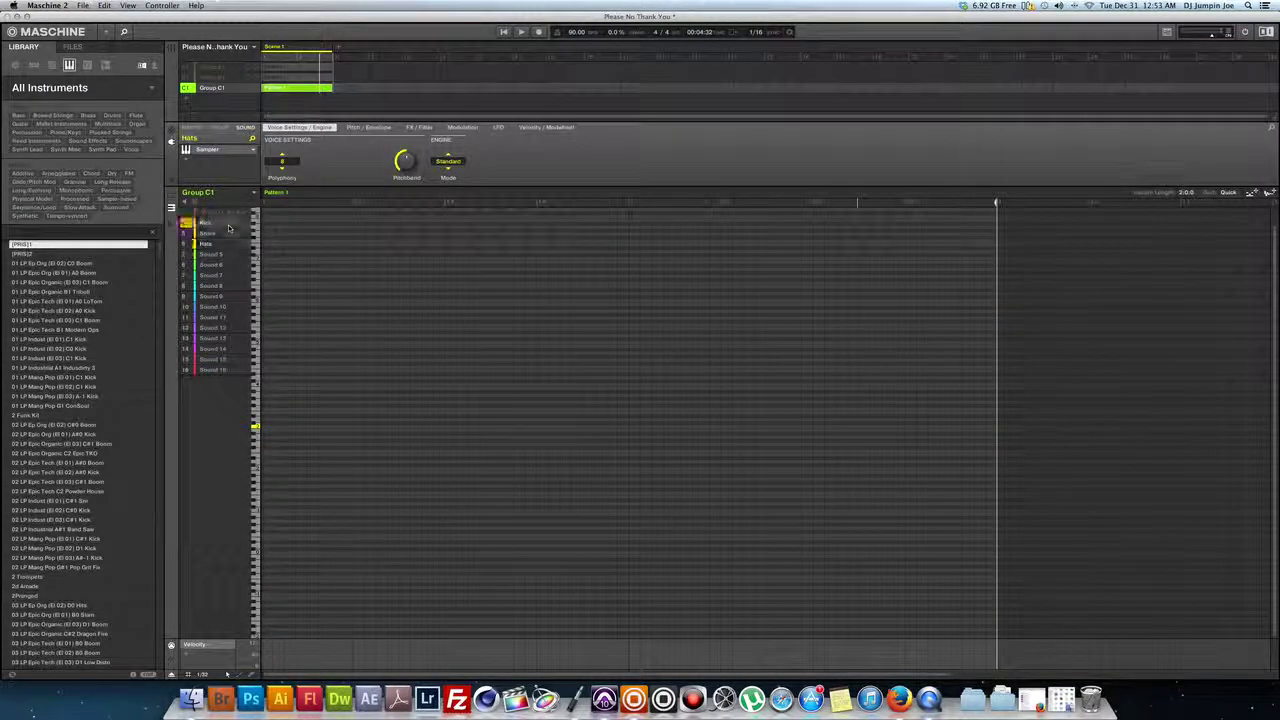
click(228, 225)
Show all the group's sounds in the pattern editor and add a note at the pattern's start for Kick, Snare and Hats.
click(171, 196)
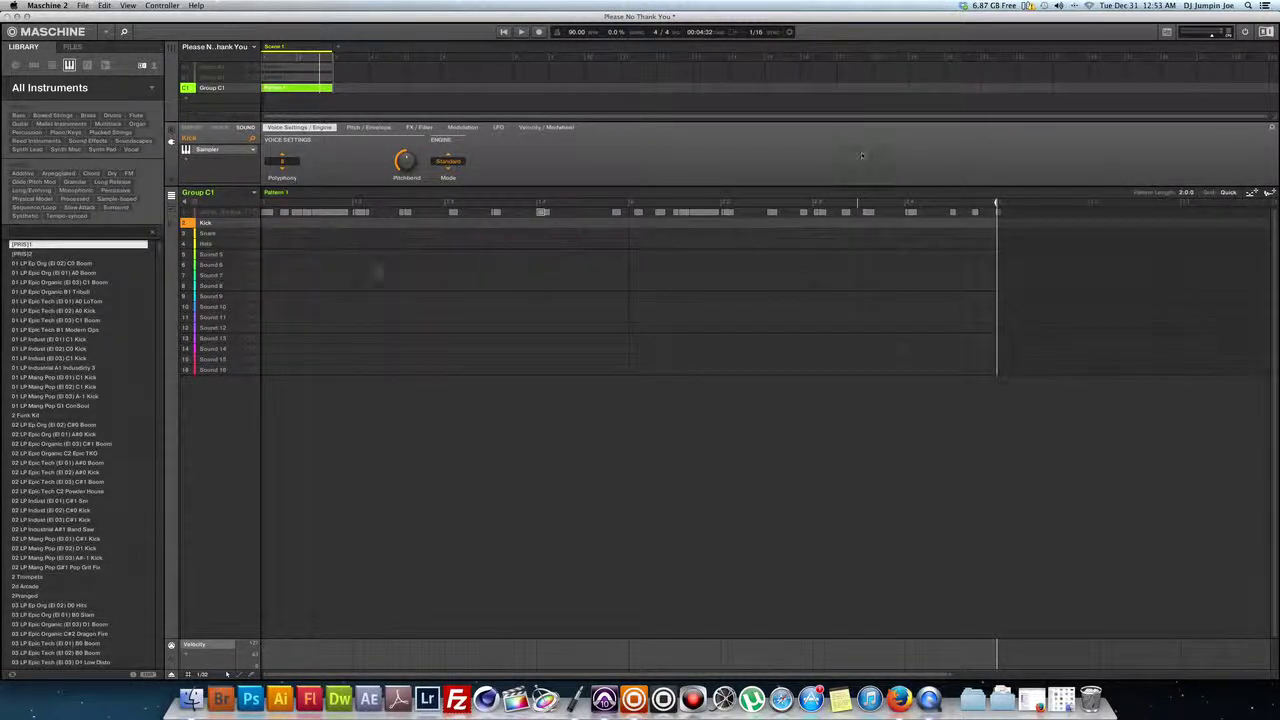
click(265, 222)
click(265, 233)
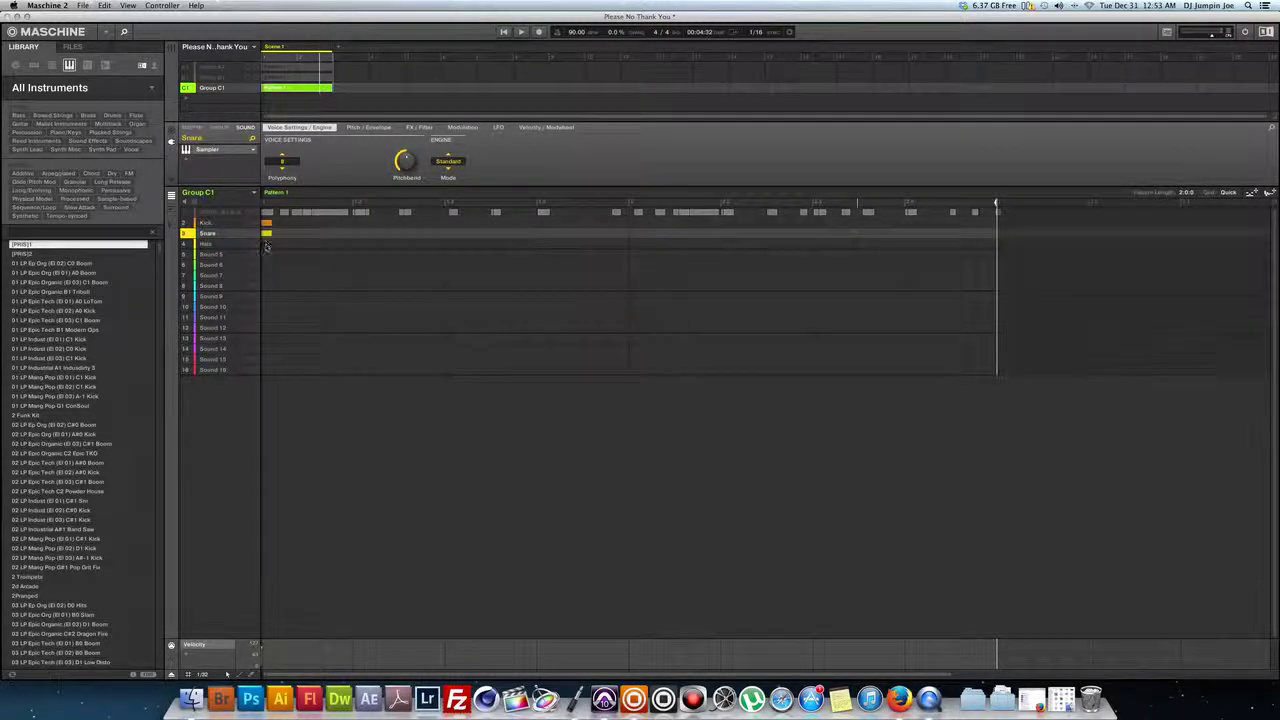
click(266, 244)
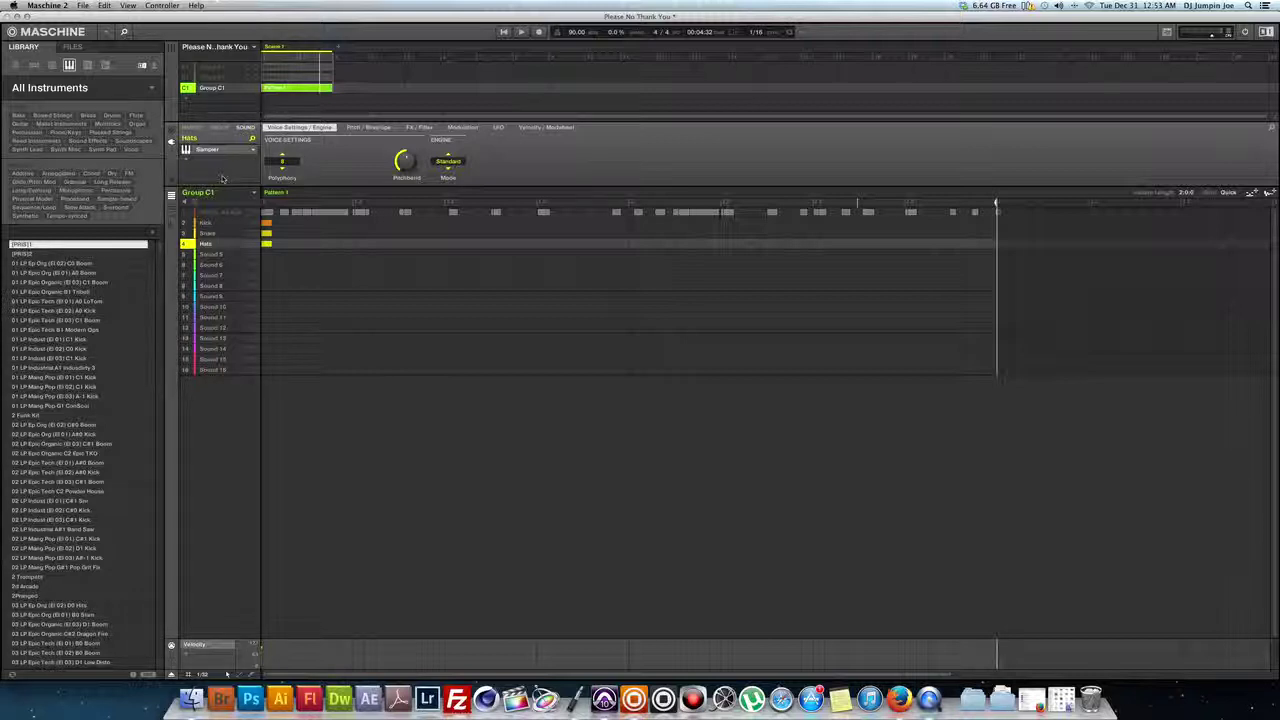
Check the Snare, Kick and Hats sounds in the sampling view and return to the pattern editor.
key(F9)
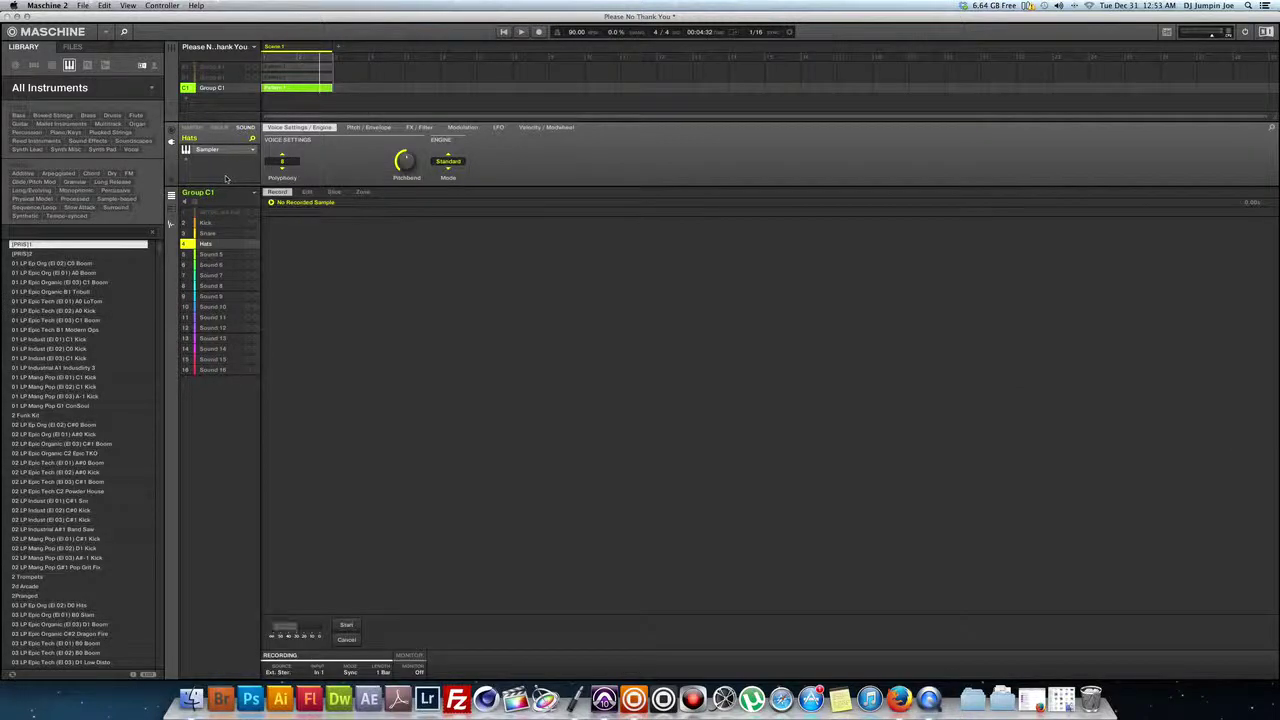
click(208, 232)
click(210, 225)
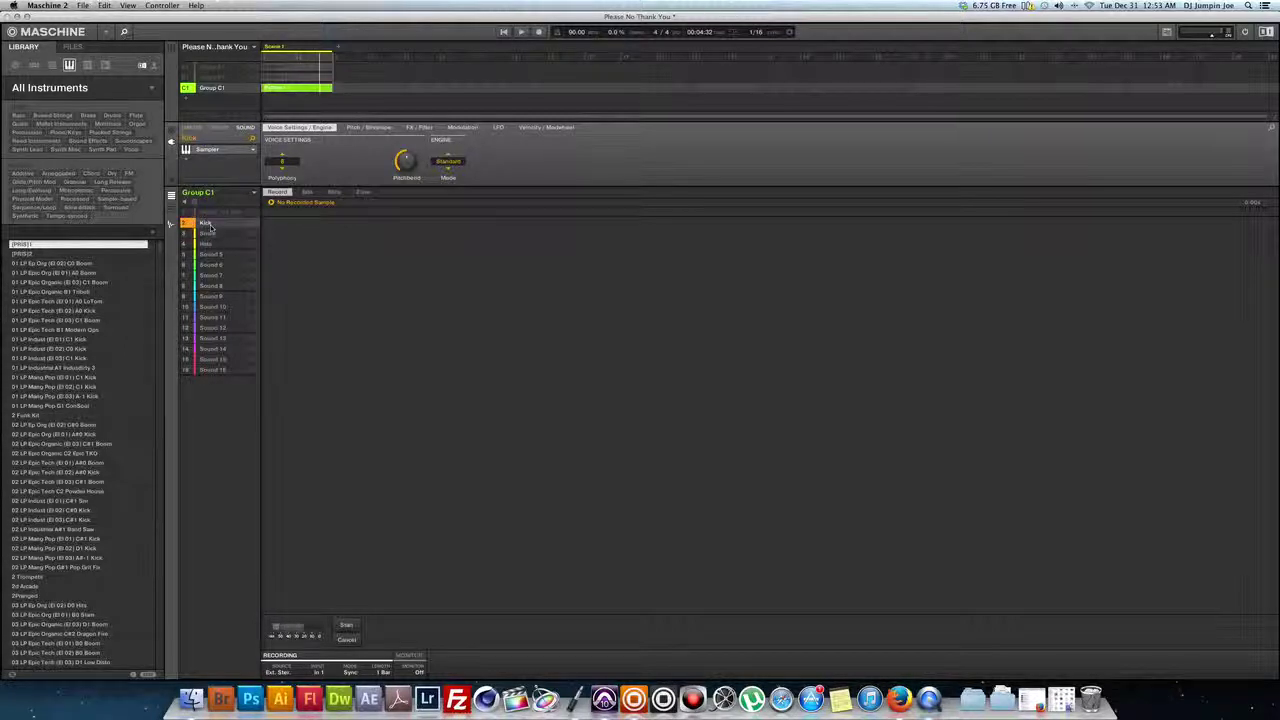
click(208, 243)
click(209, 225)
key(F9)
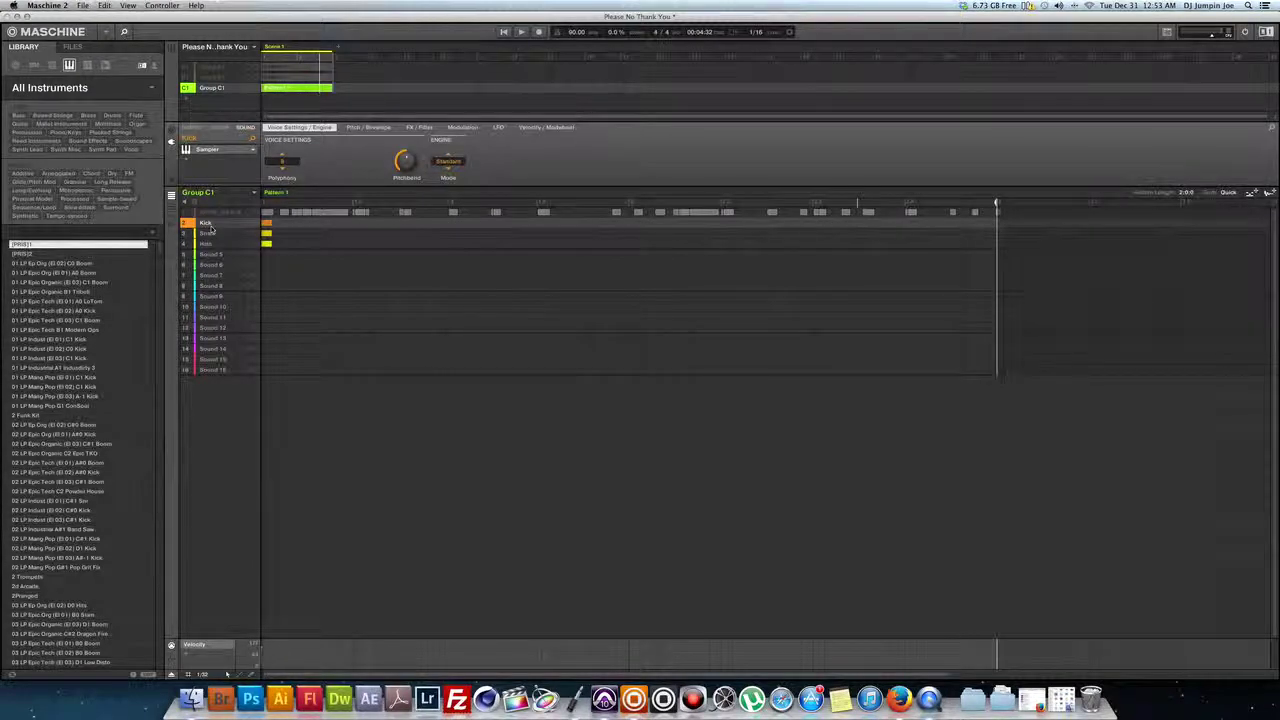
Play the pattern with the exported drum sounds, stop it, and examine the Kick and Snare waveforms in the sample editor.
key(space)
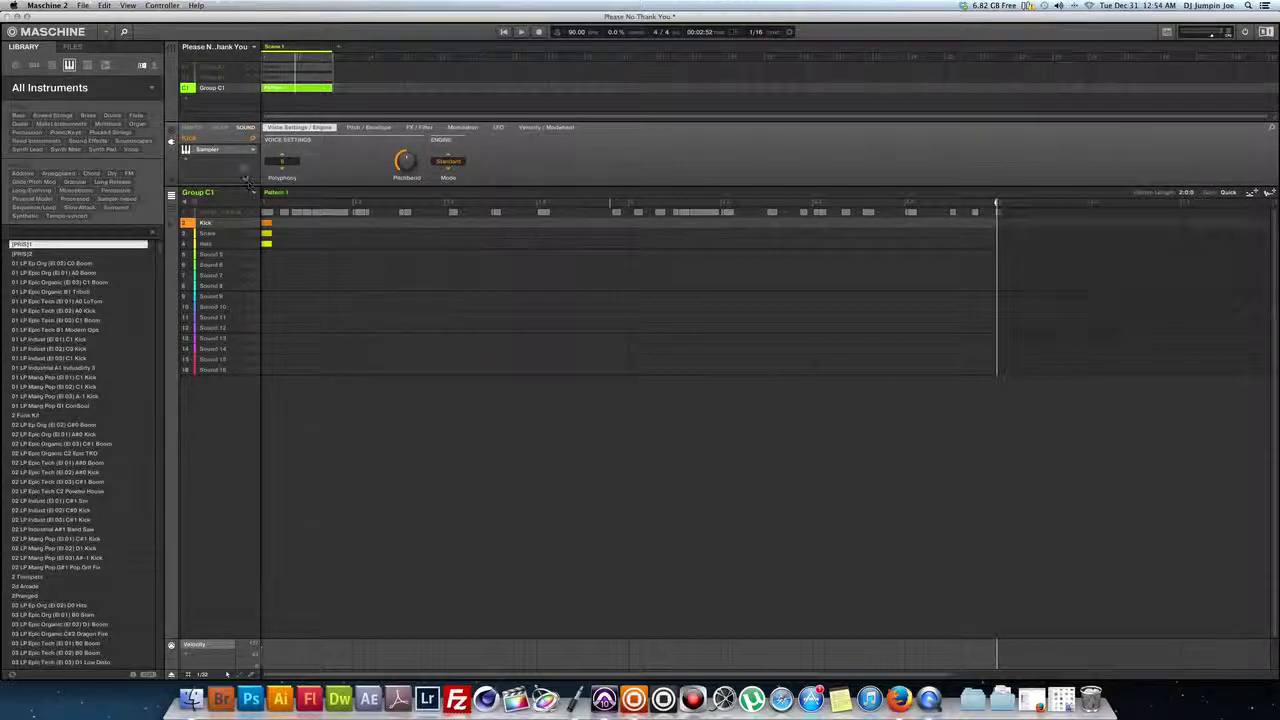
key(F9)
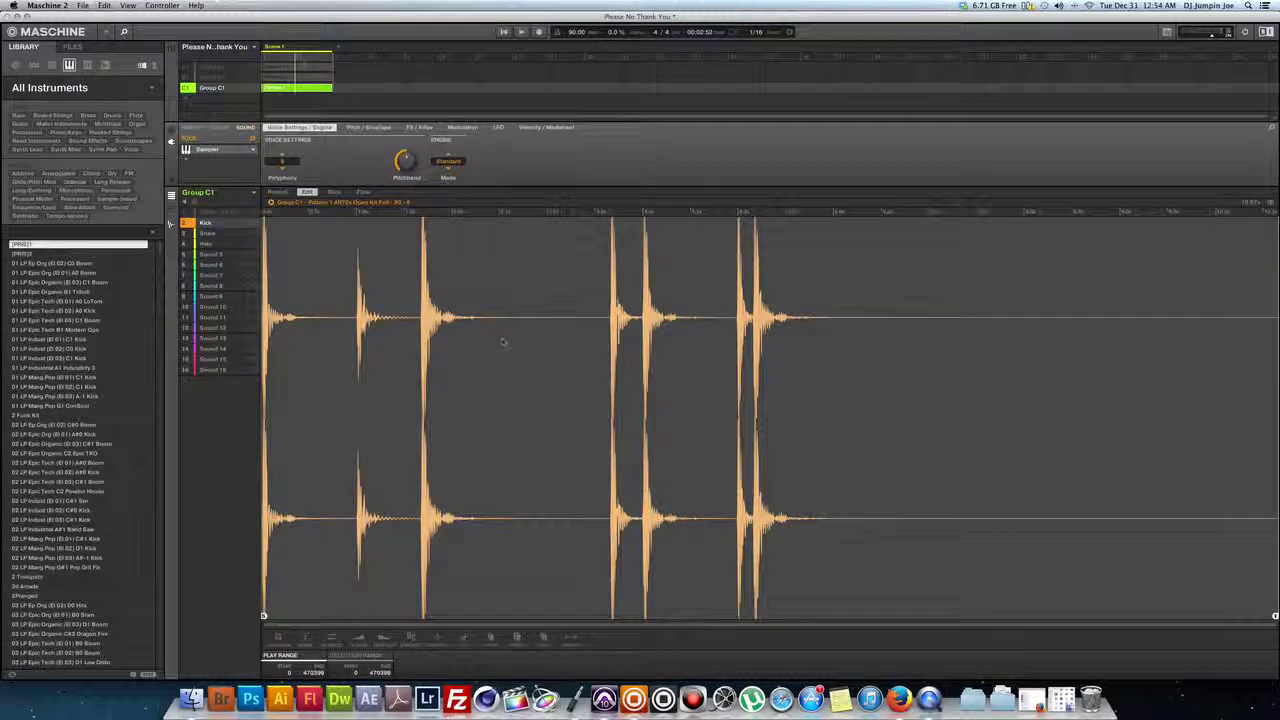
click(214, 236)
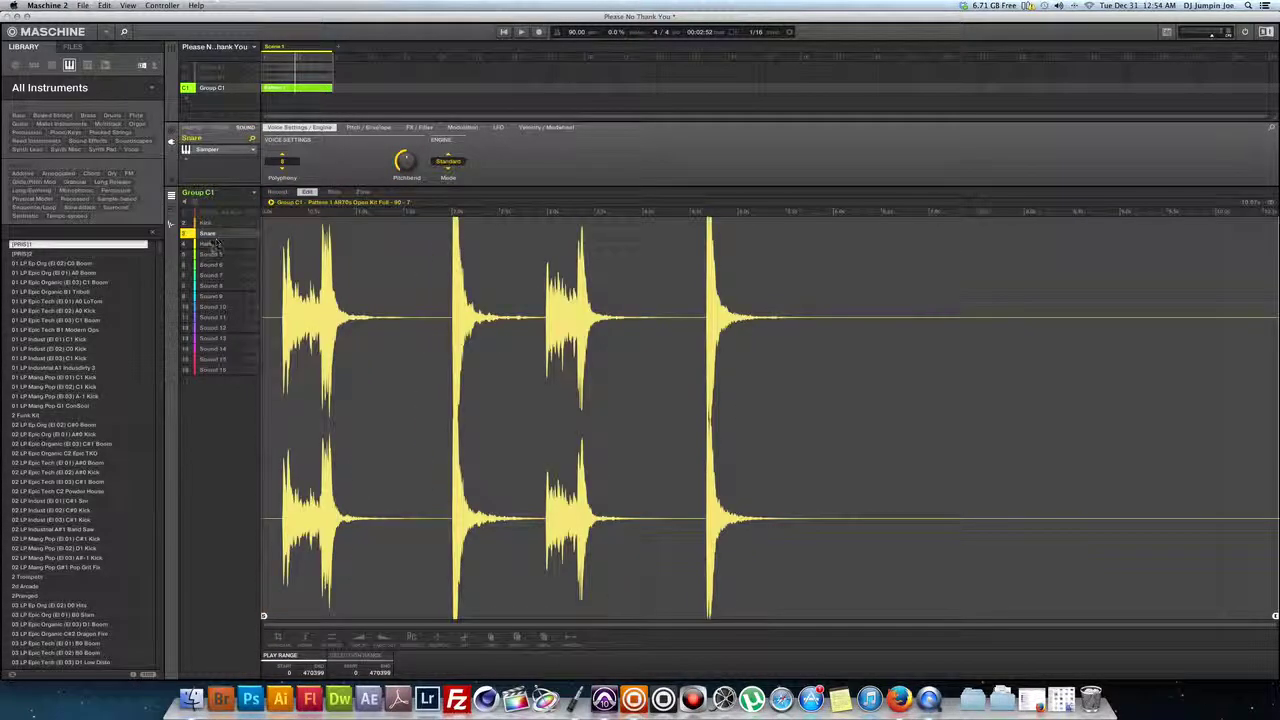
Check the Hats waveform in the sample editor and reset the original AR70s Open Kit Full sound in Group C1.
click(208, 244)
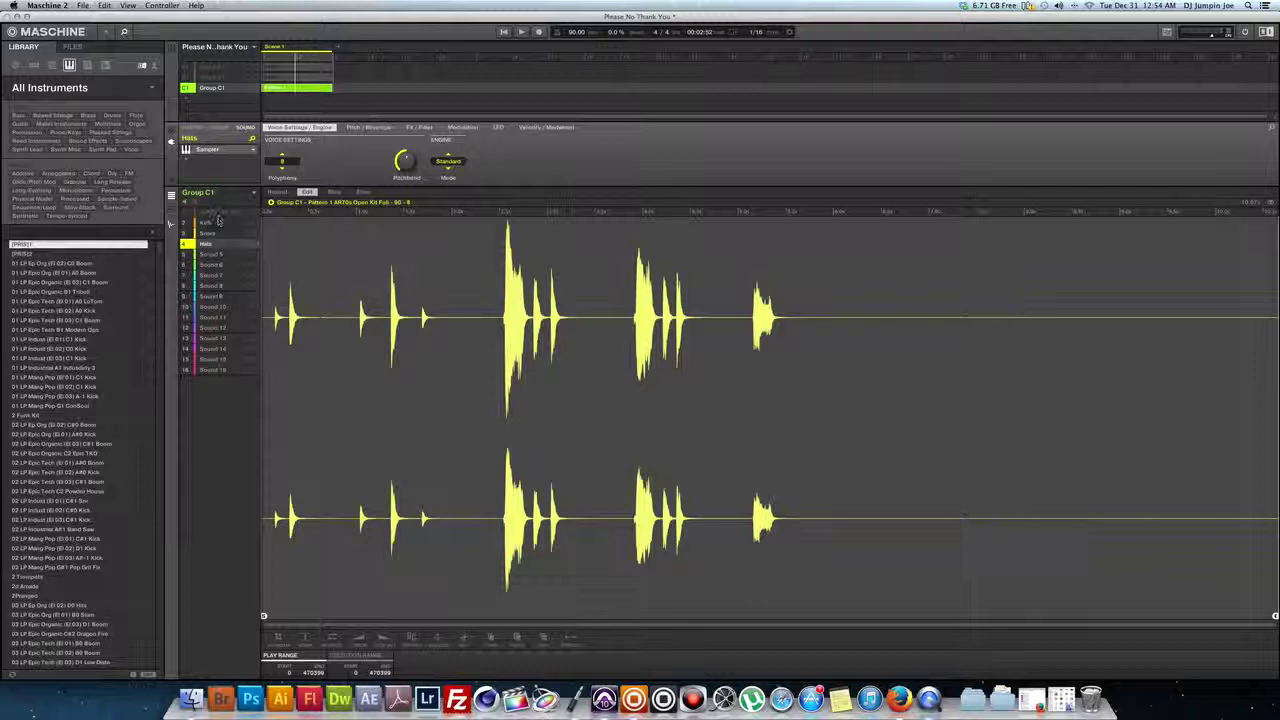
click(218, 221)
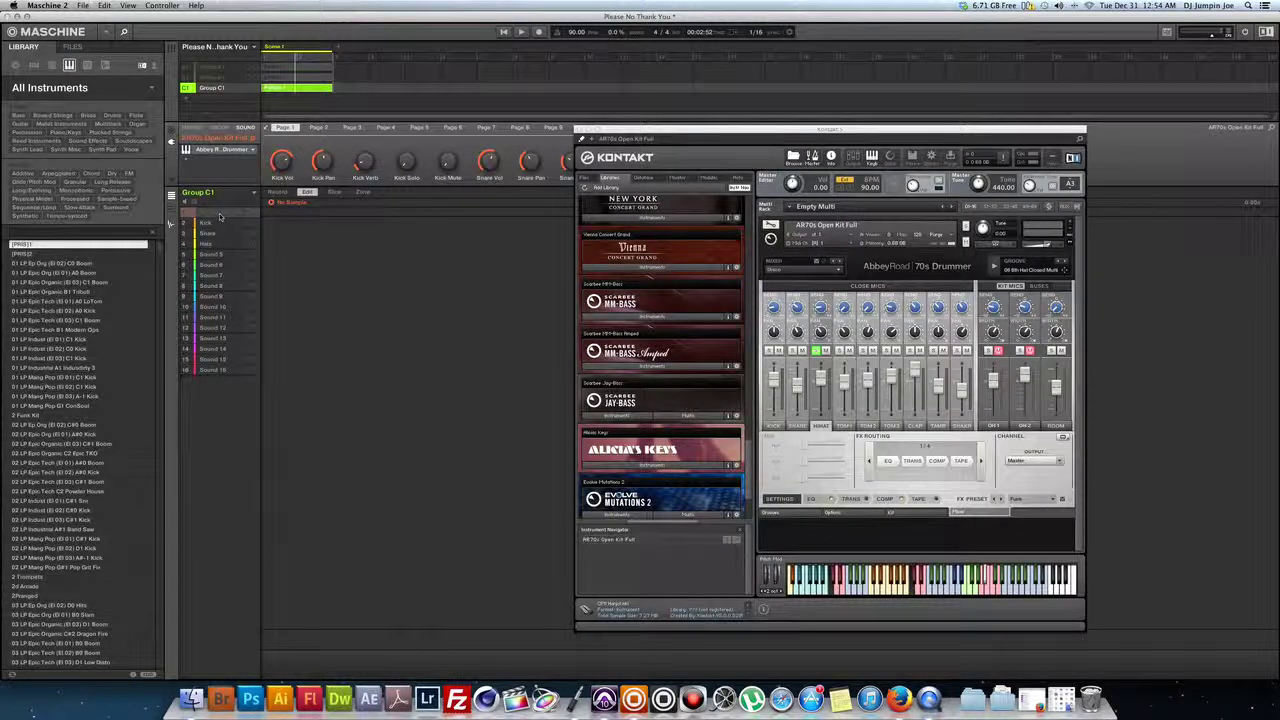
right_click(220, 218)
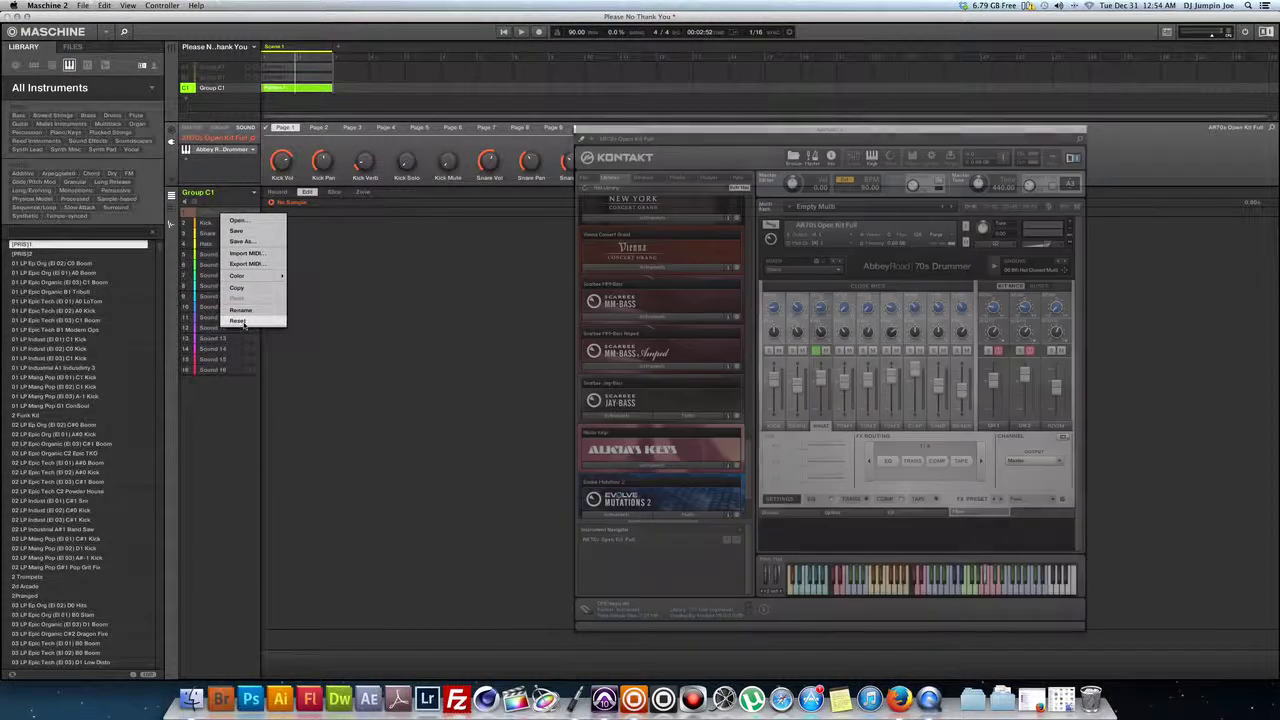
click(238, 321)
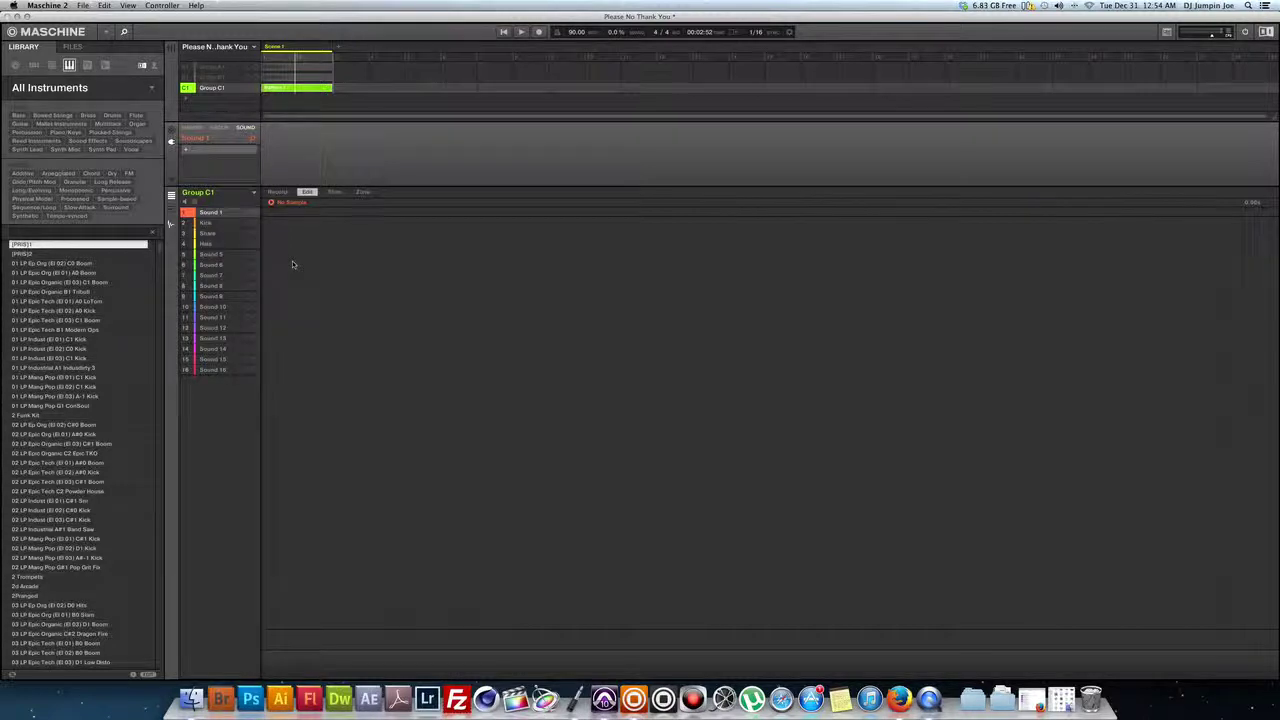
Return to the pattern editor, play and restart the pattern to hear the exported drums, and select the Kick sound.
key(space)
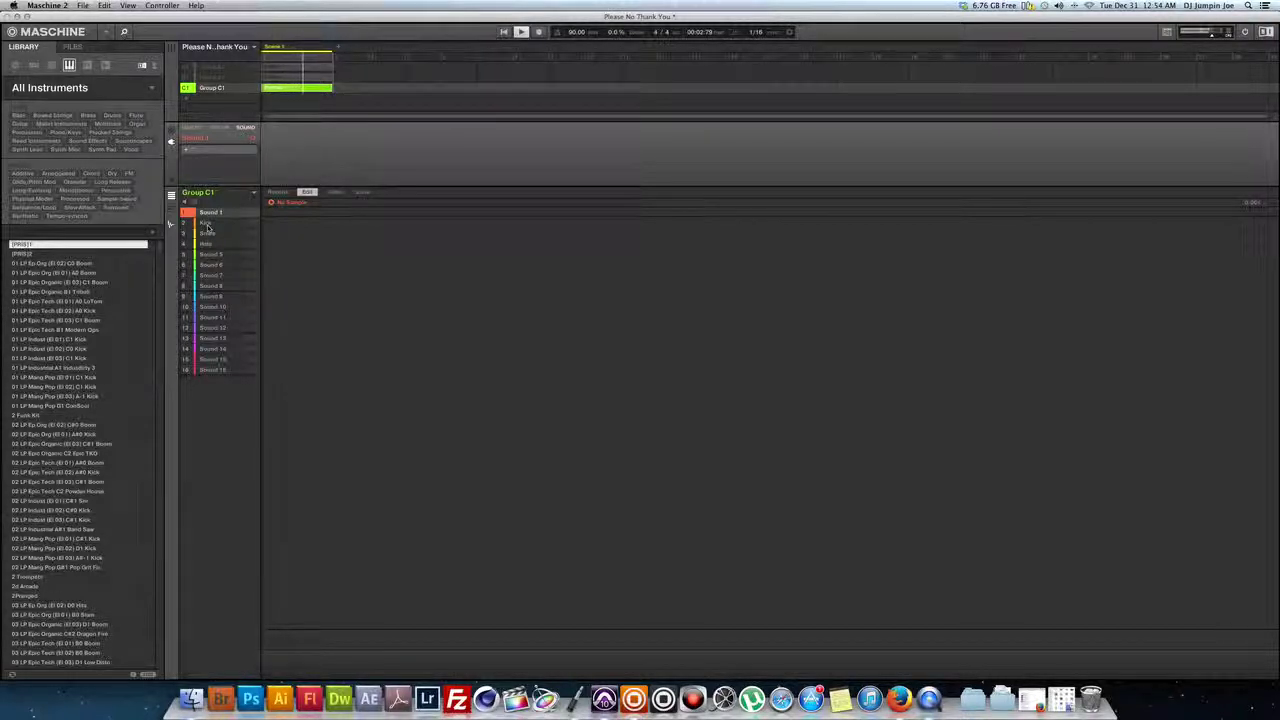
key(F3)
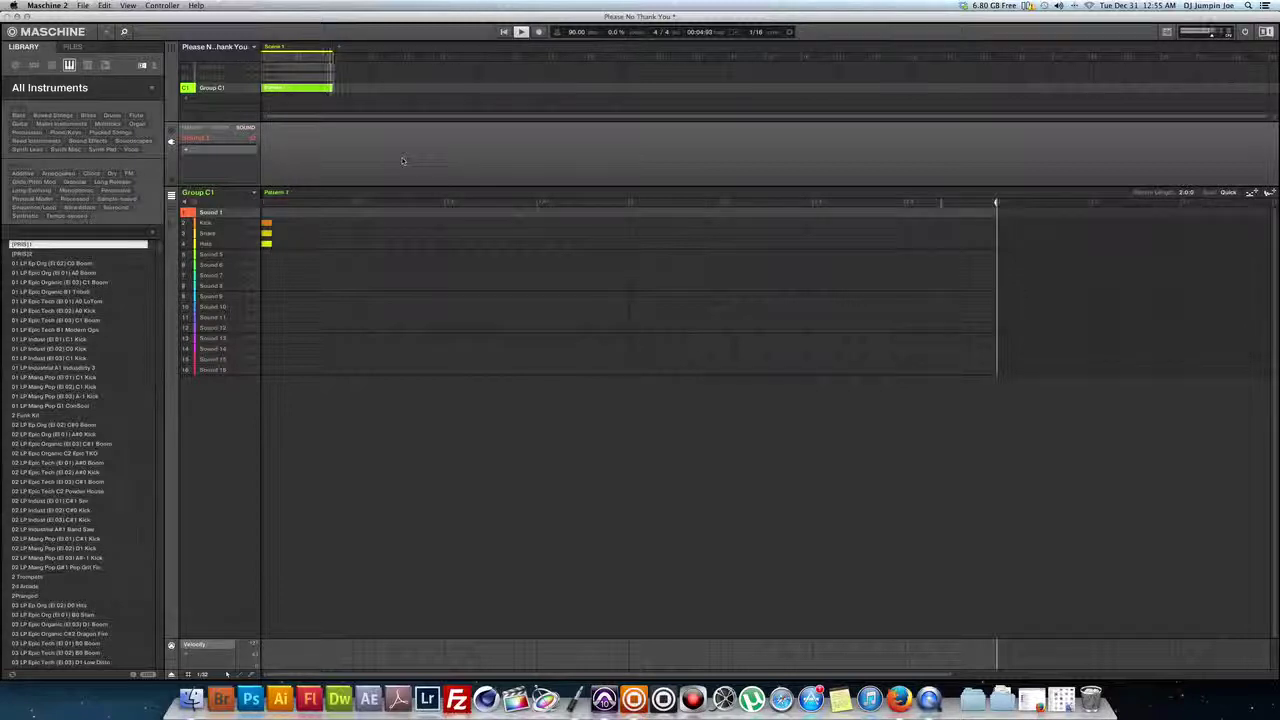
key(space)
key(space)
key(space)
key(space)
click(215, 225)
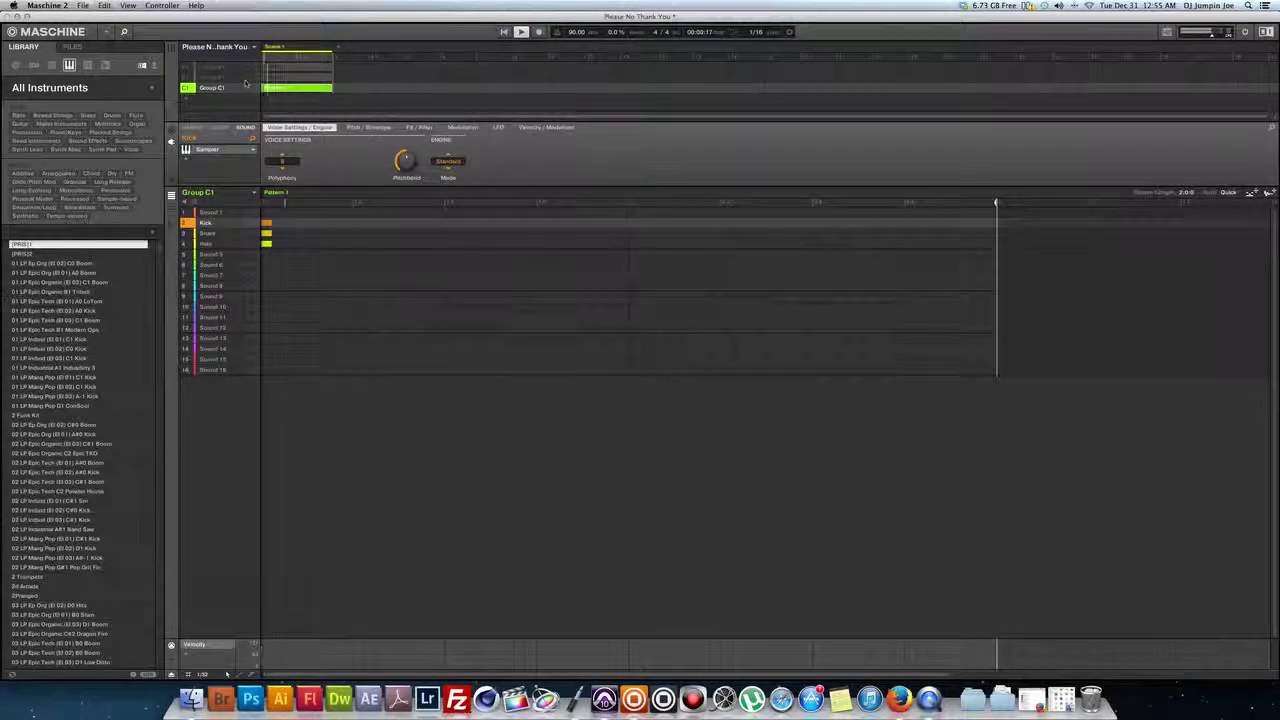
Stop playback, select Group A1 and make it the only unmuted group.
click(224, 72)
key(space)
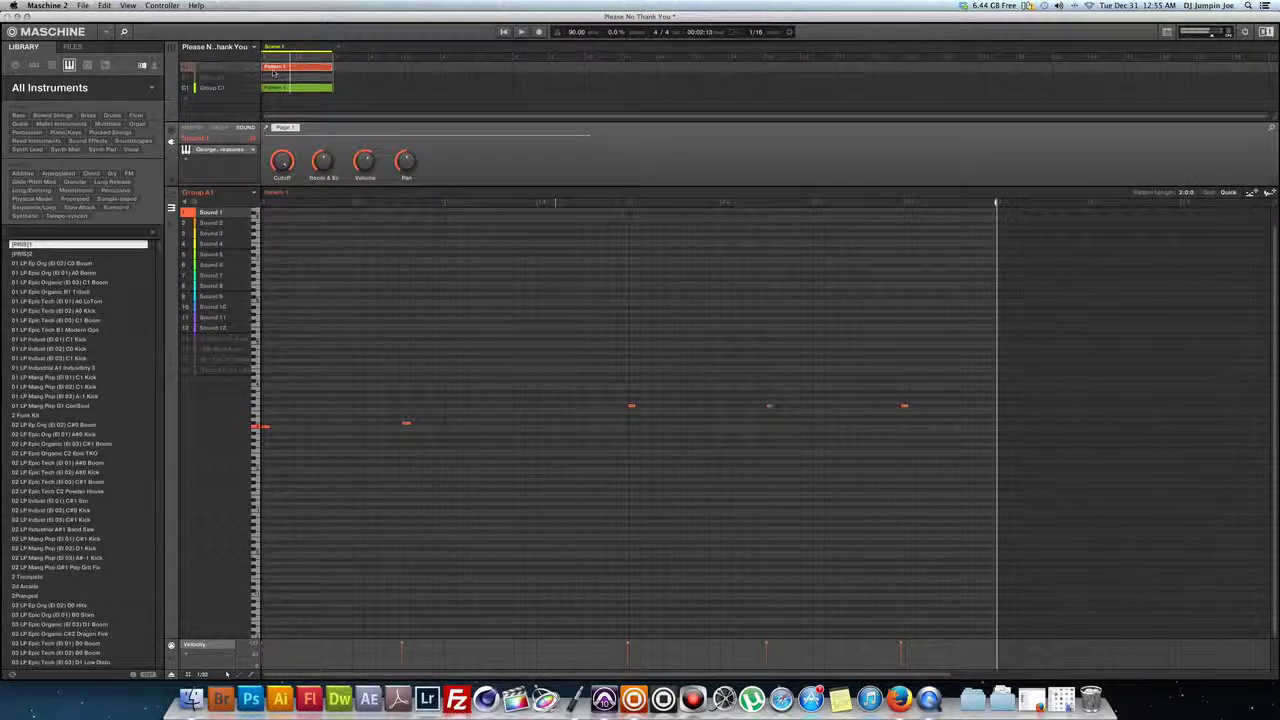
click(185, 89)
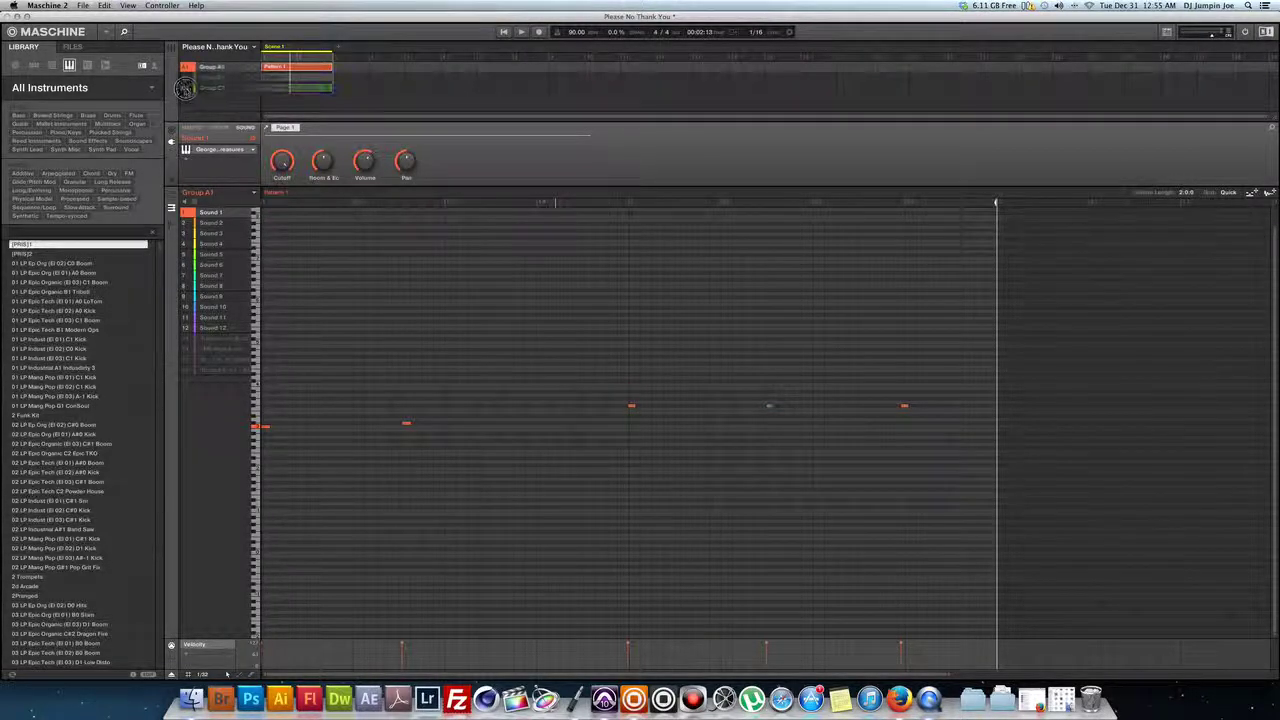
Export the audio of Sound 1's pattern in Group A1 onto Sound 2 and rename that sound sample.
click(212, 153)
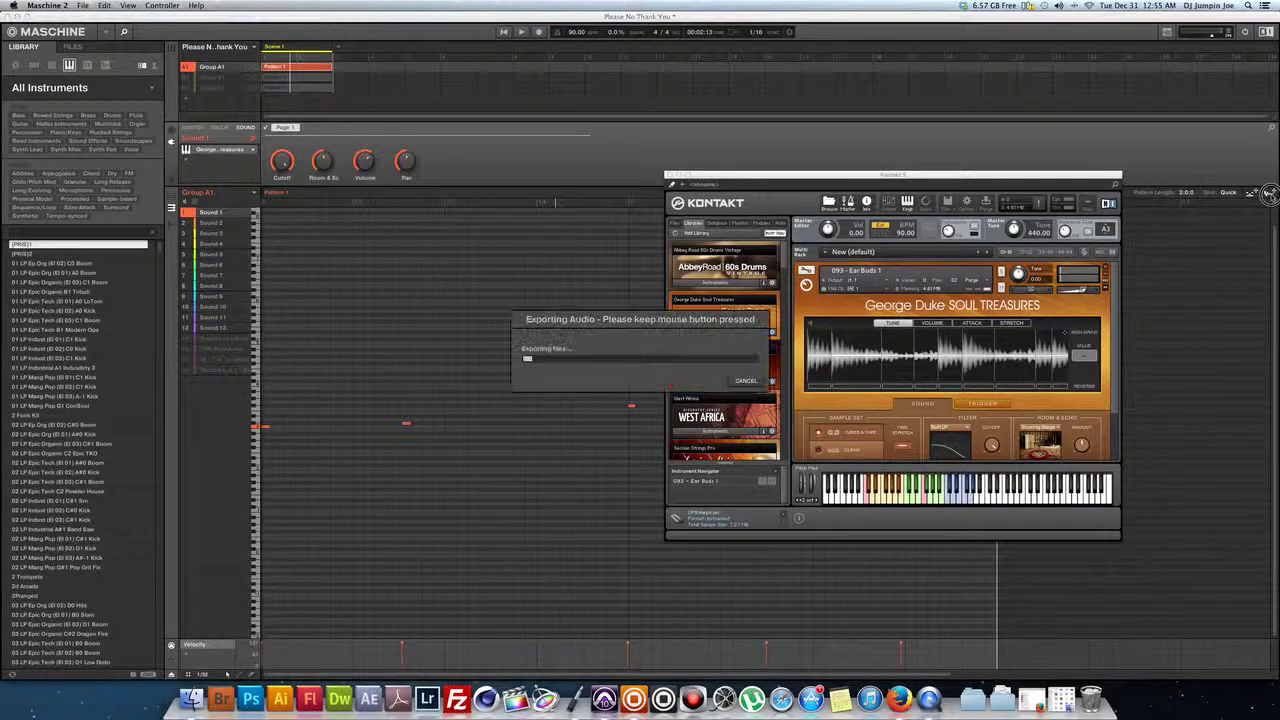
drag(1269, 194, 213, 227)
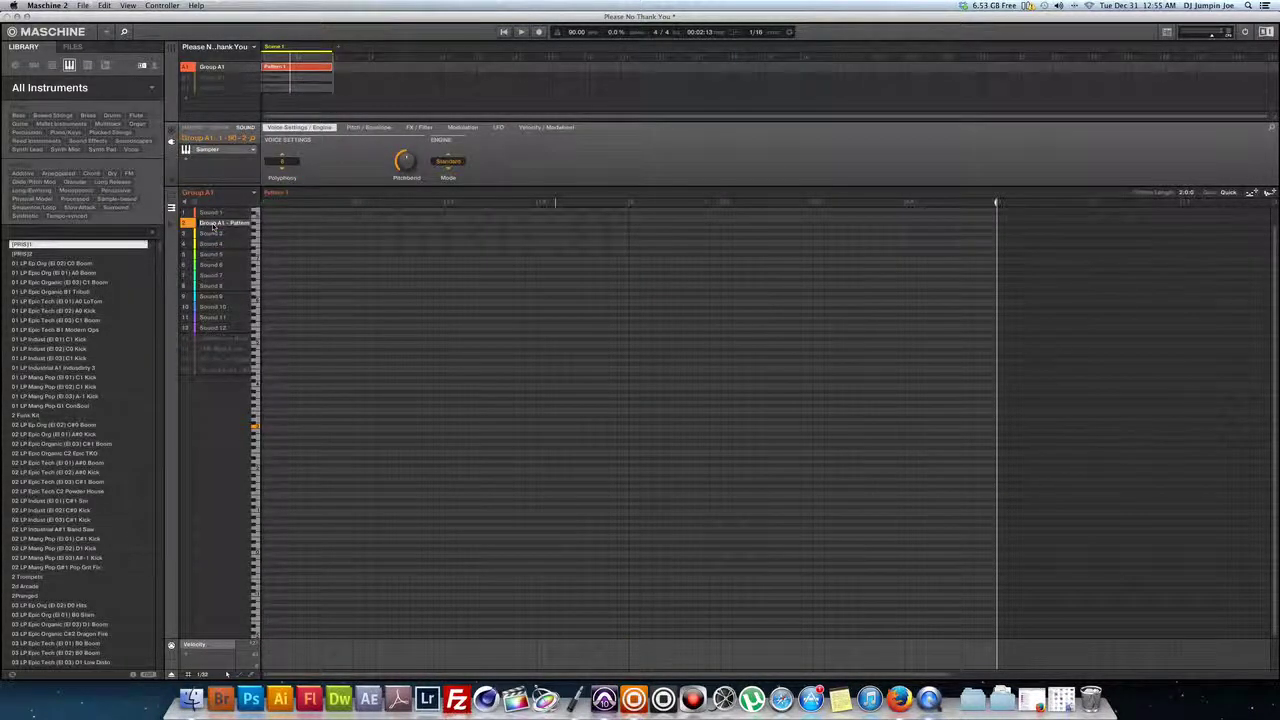
text(ssampl)
key(Return)
Add a note for the sample sound at the pattern's start in the view of all sounds, and reset Sound 1.
click(170, 200)
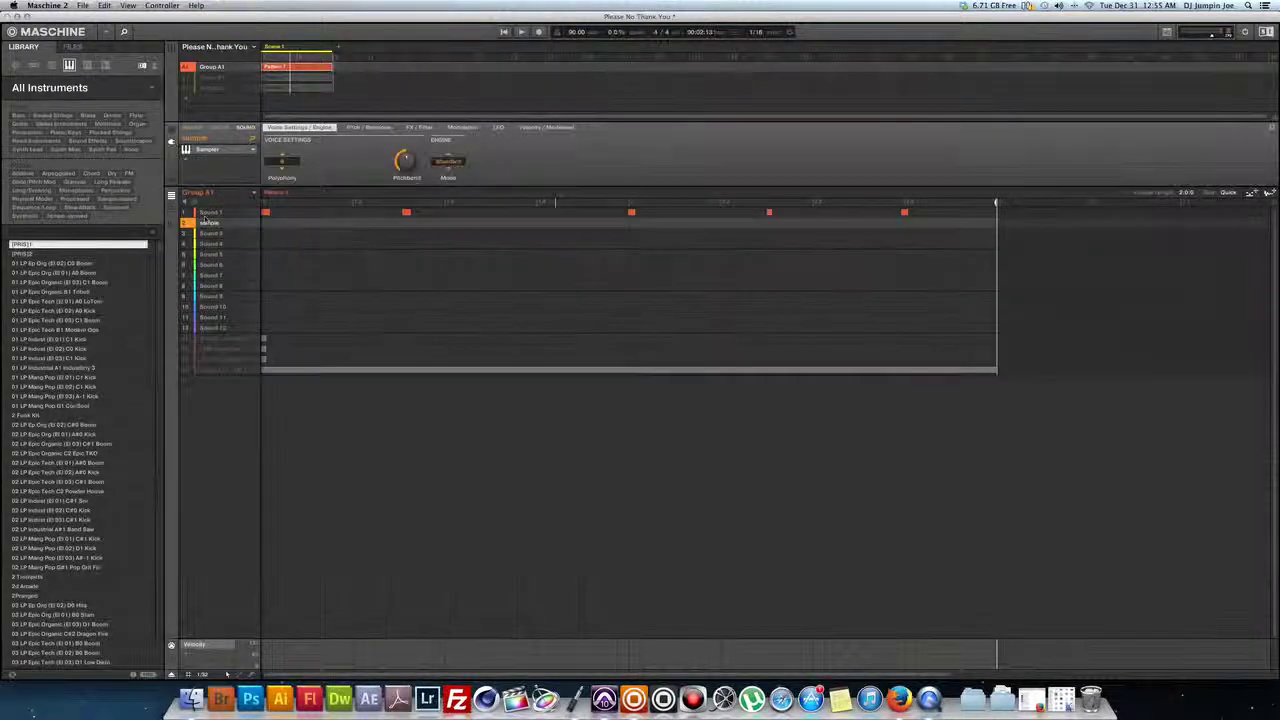
click(264, 224)
click(206, 213)
right_click(206, 215)
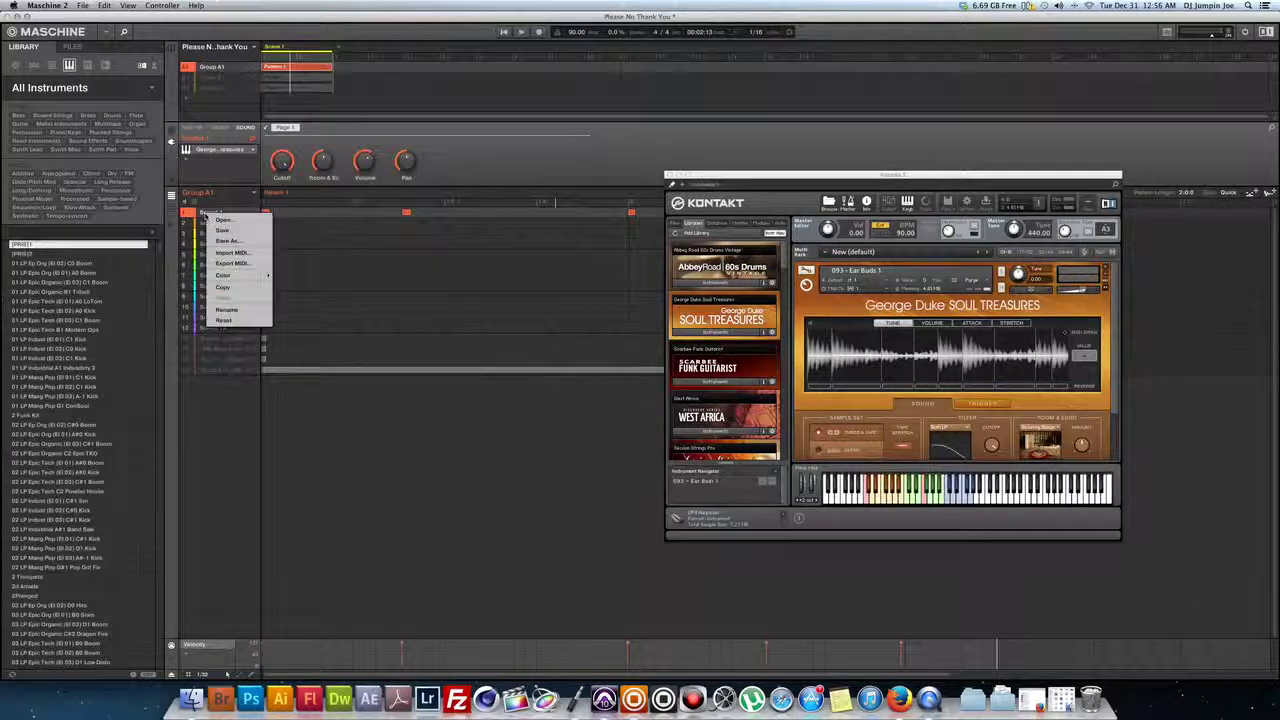
click(232, 320)
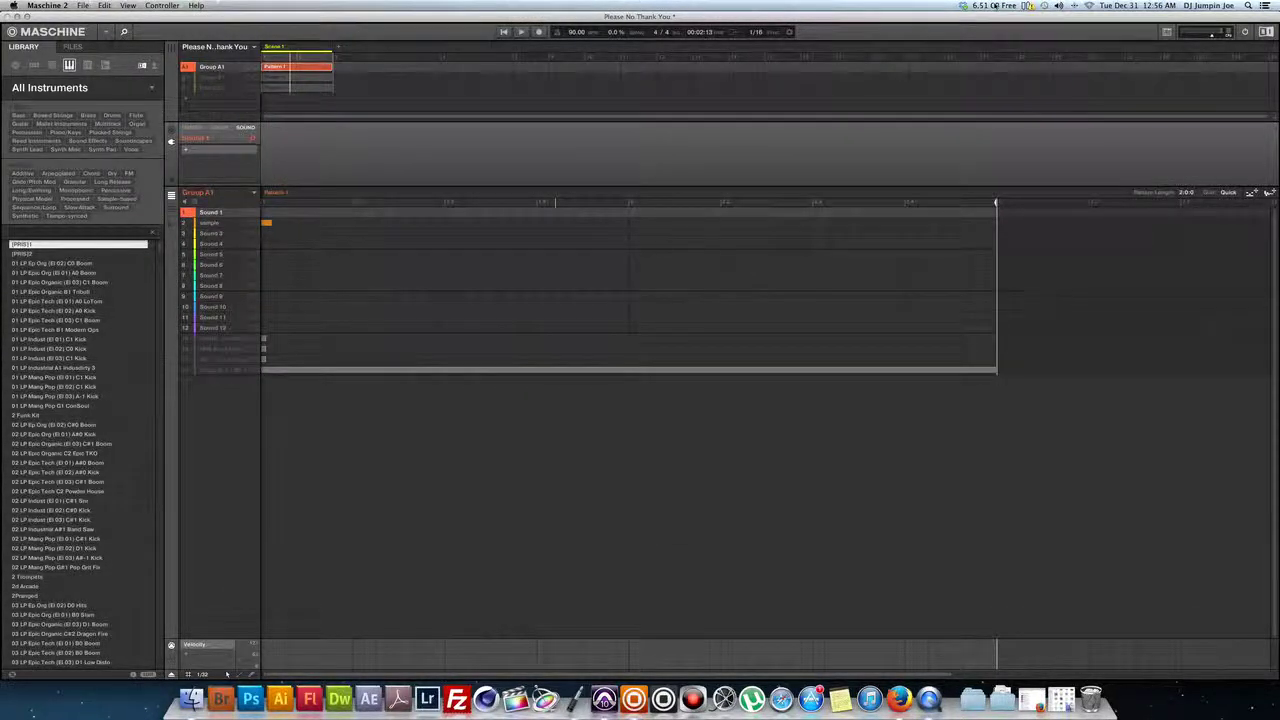
Free up the computer's memory with the memory cleaner, and play the pattern with the sample sound selected.
click(995, 6)
click(1001, 17)
click(214, 225)
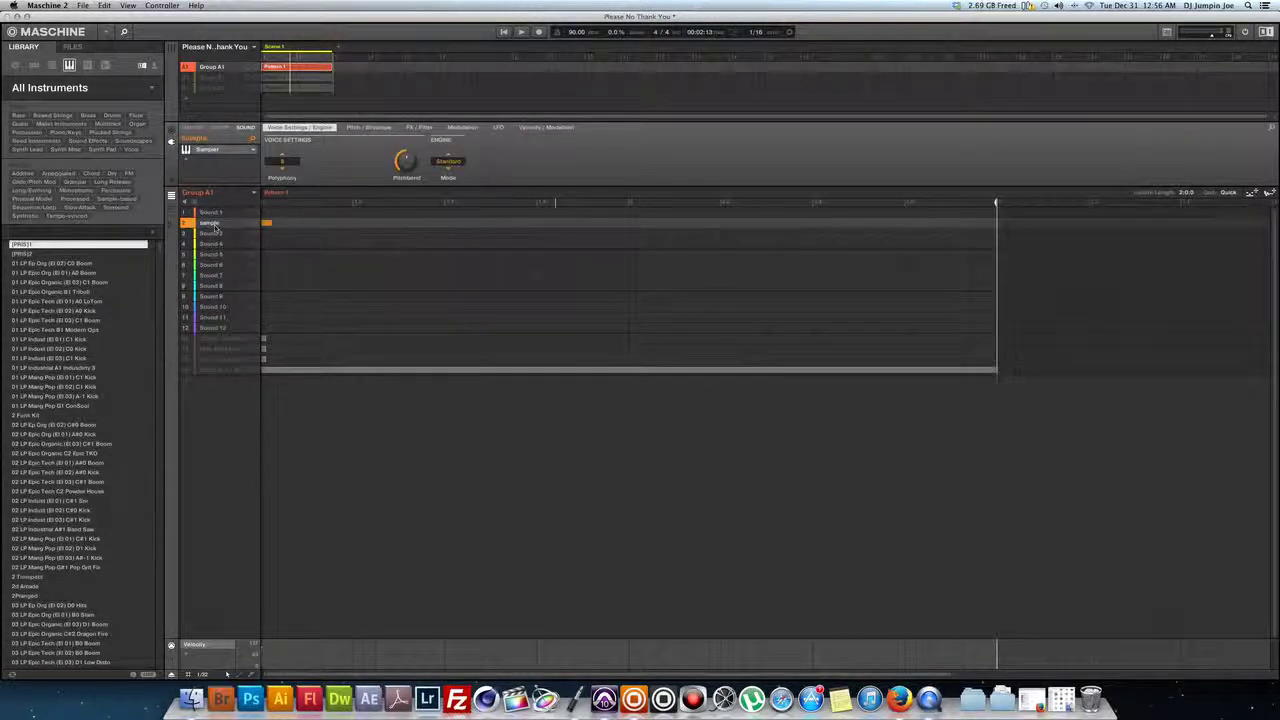
key(F9)
key(space)
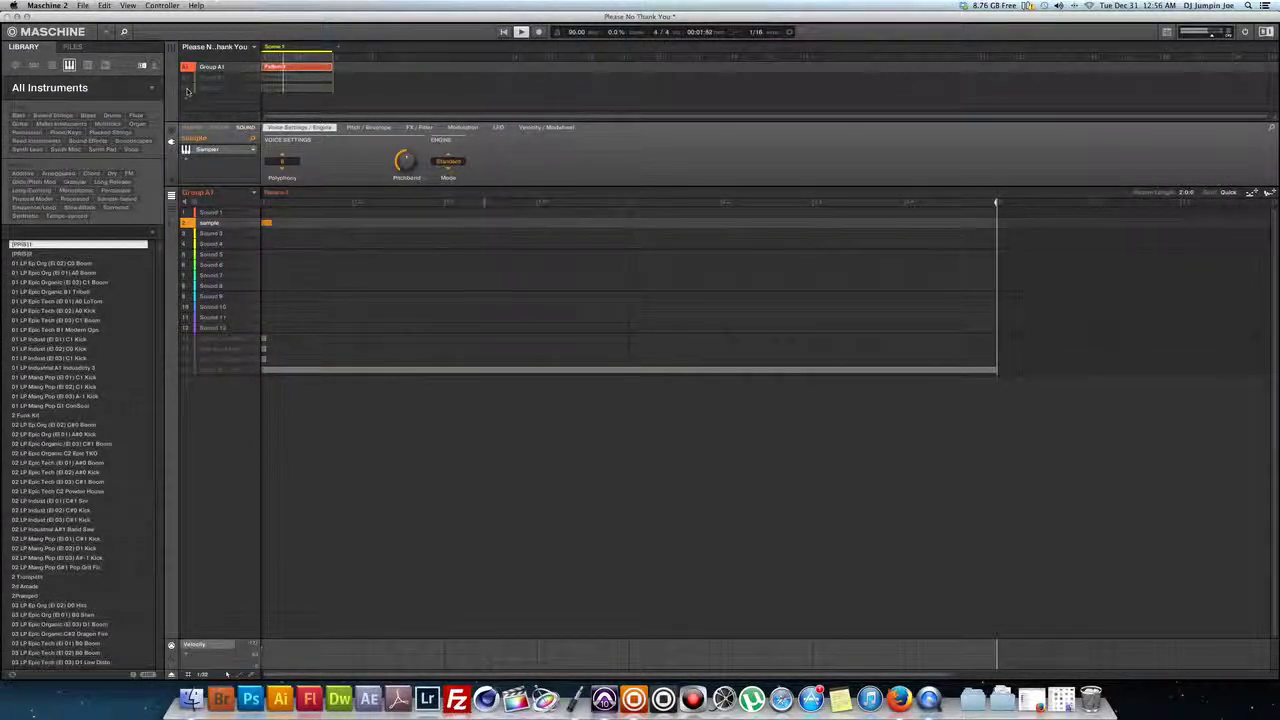